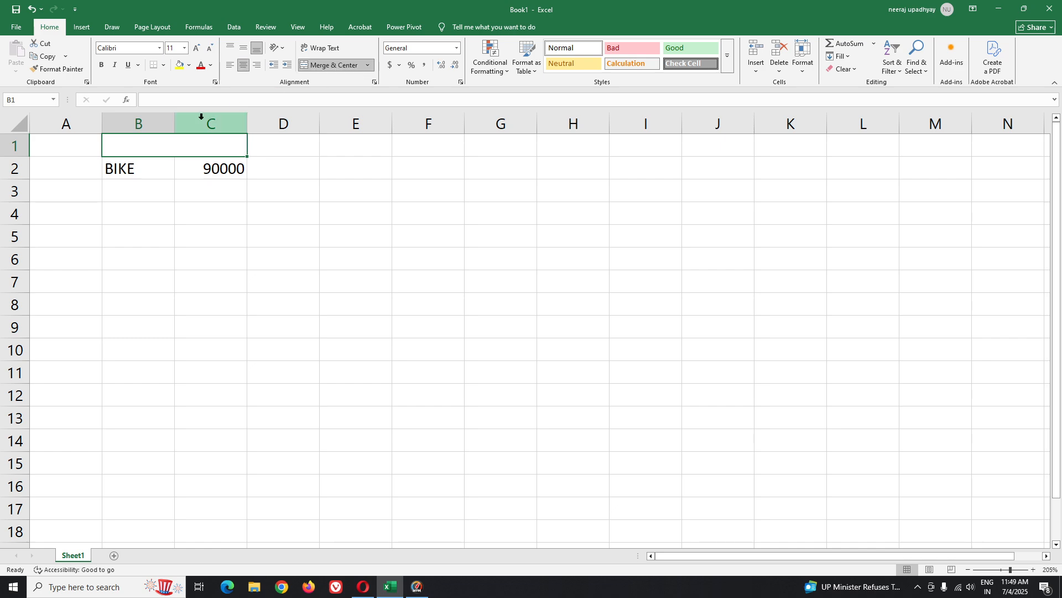
- Enter the title CALCULATE EMI in the merged cell B1:C1
{"action": "type", "text": "C"}
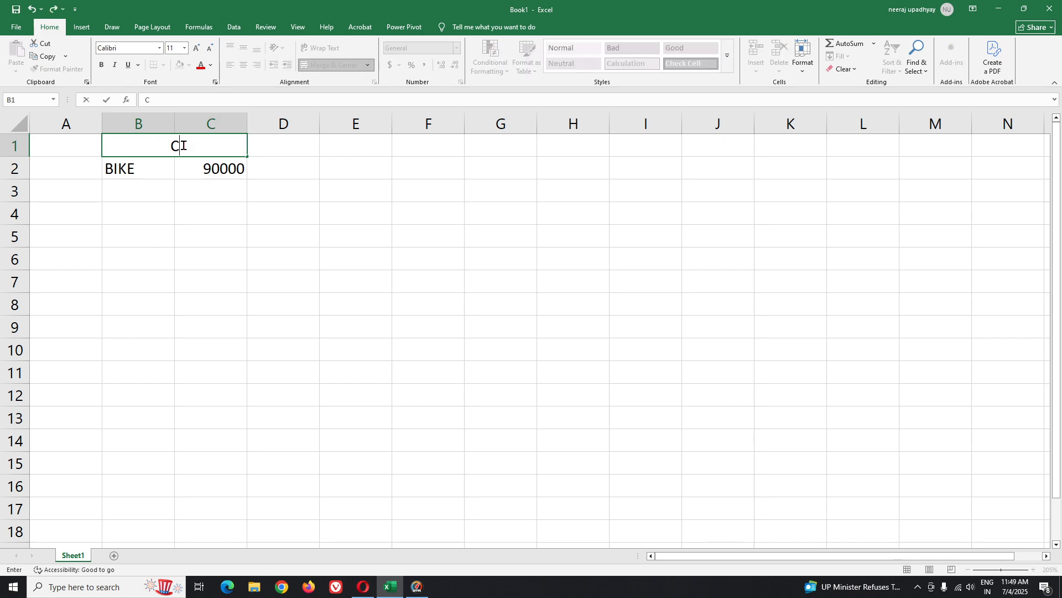
{"action": "type", "text": "ALCULARTE"}
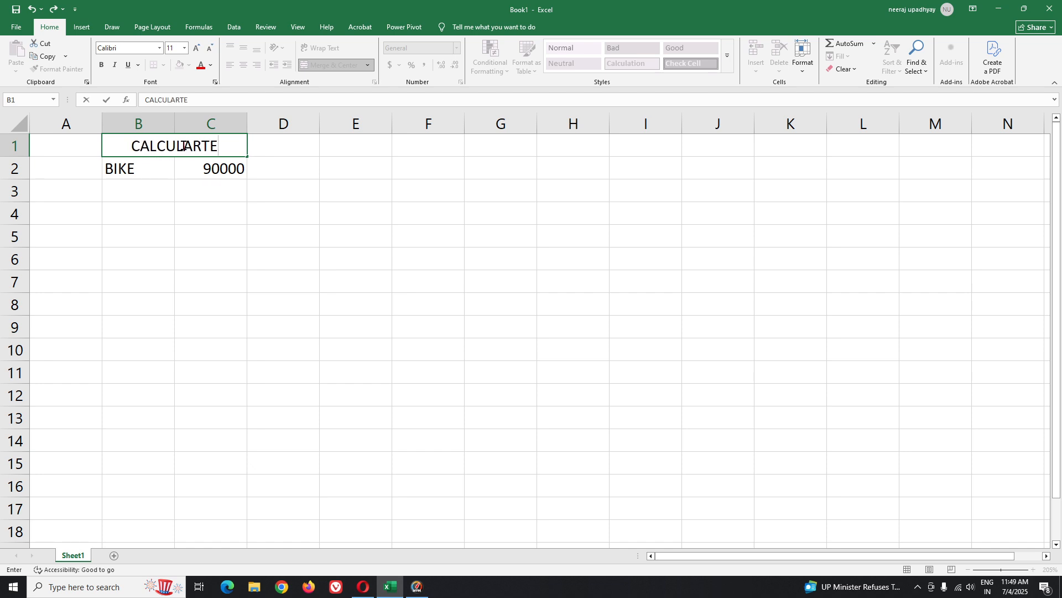
{"action": "key", "text": "BackSpace"}
{"action": "key", "text": "BackSpace"}
{"action": "key", "text": "BackSpace"}
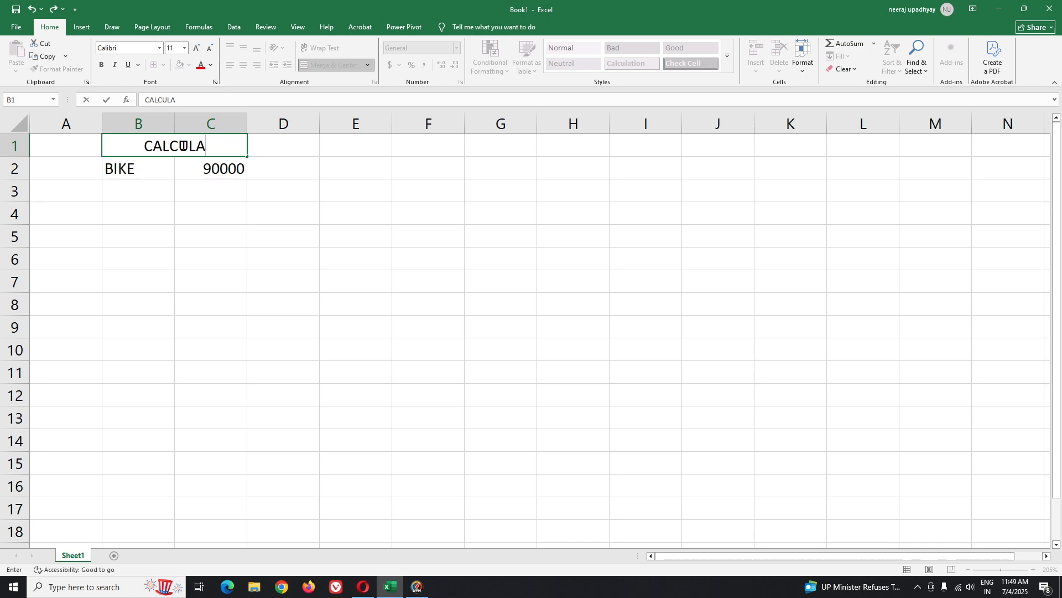
{"action": "type", "text": "TA"}
{"action": "key", "text": "BackSpace"}
{"action": "type", "text": "E"}
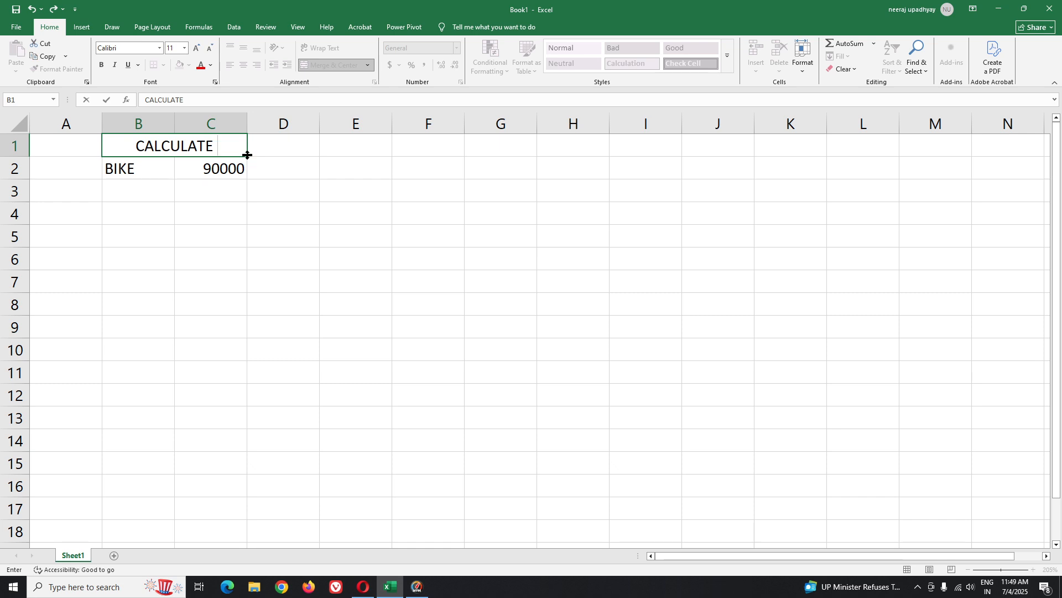
{"action": "type", "text": " eml"}
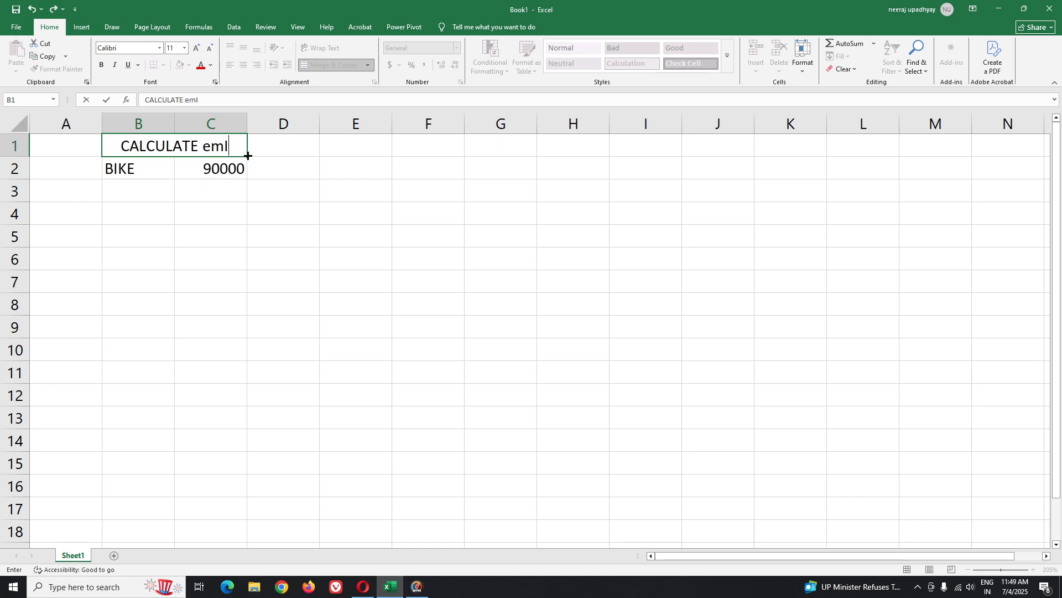
{"action": "key", "text": "BackSpace"}
{"action": "key", "text": "BackSpace"}
{"action": "key", "text": "BackSpace"}
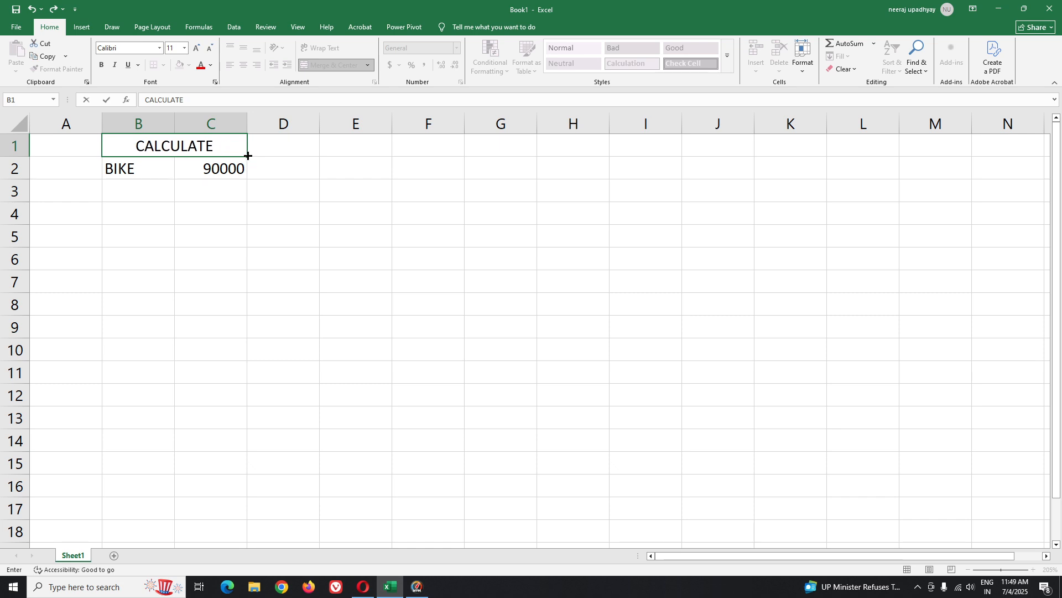
{"action": "type", "text": "EMI"}
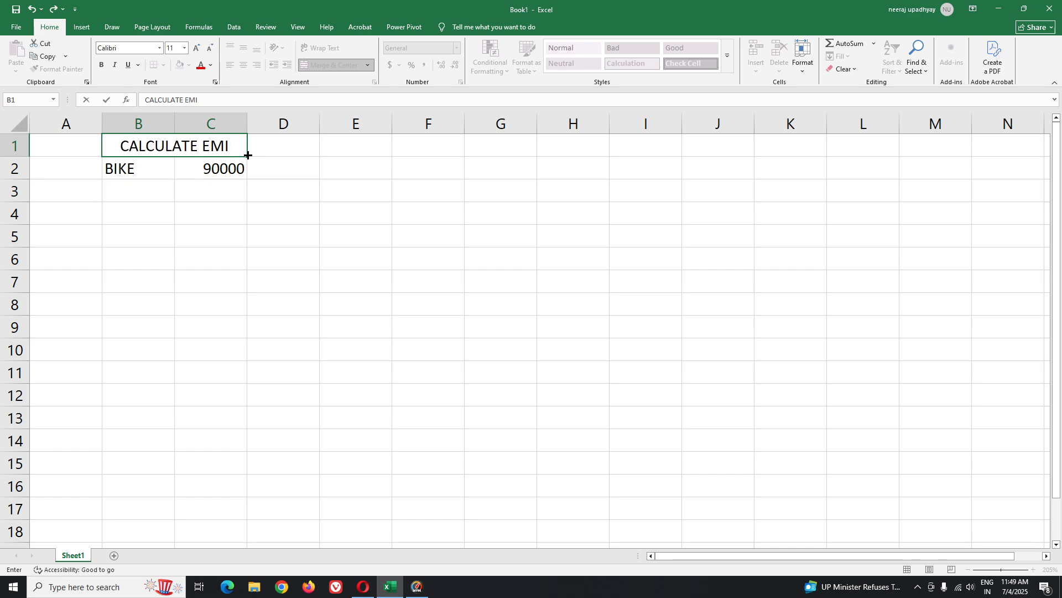
{"action": "left_click", "coordinate": [221, 188]}
{"action": "left_click", "coordinate": [228, 154]}
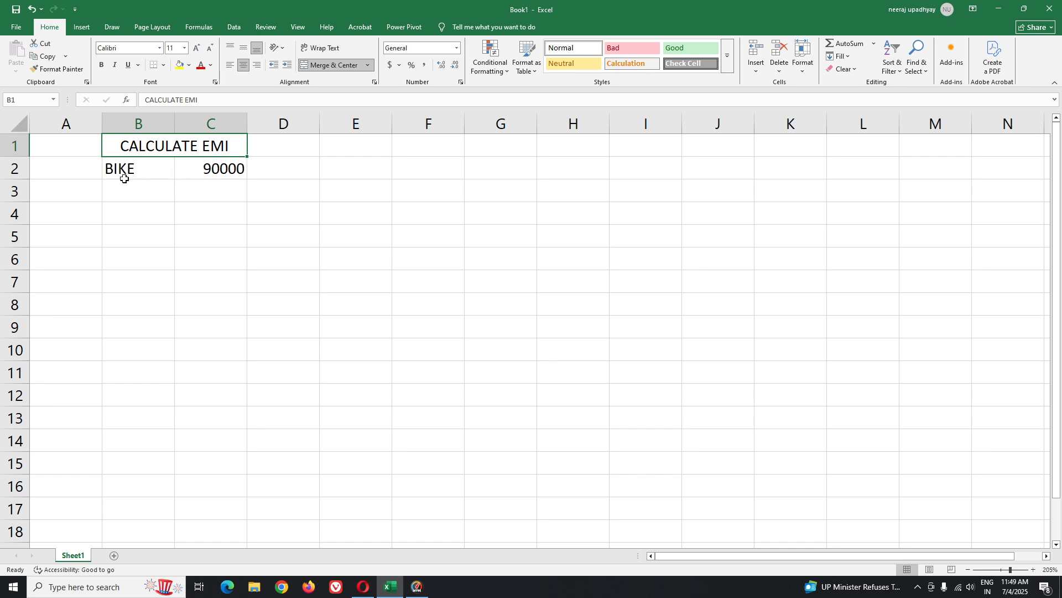
{"action": "left_click", "coordinate": [204, 166]}
{"action": "left_click", "coordinate": [161, 172]}
{"action": "left_click", "coordinate": [220, 169]}
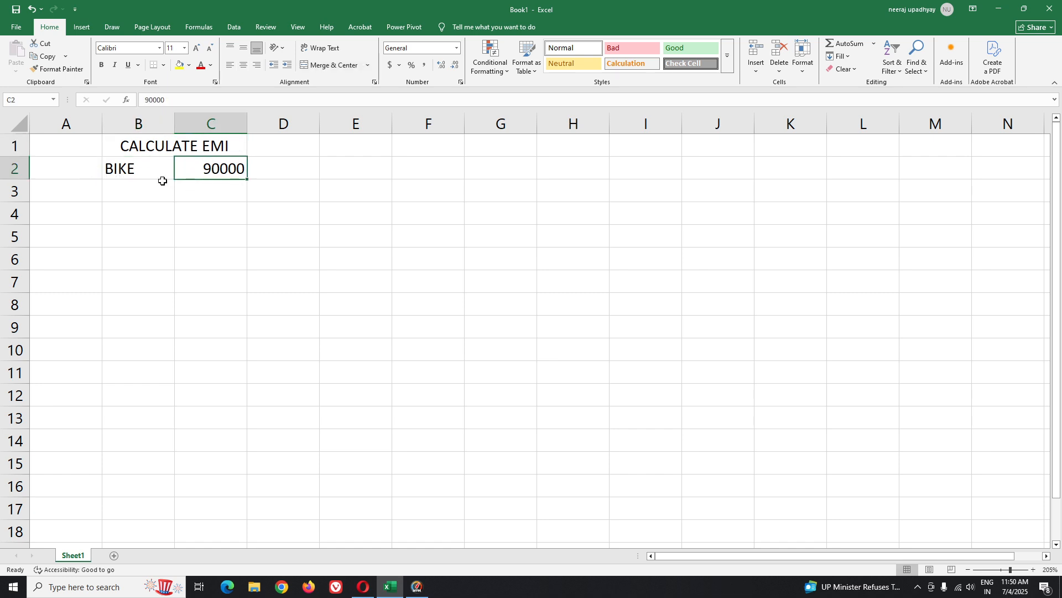
{"action": "left_click", "coordinate": [137, 169]}
{"action": "left_click", "coordinate": [233, 166]}
{"action": "left_click", "coordinate": [148, 165]}
{"action": "left_click", "coordinate": [225, 166]}
- Add a down payment row with the label DP in B3 and the amount 10000 in C3
{"action": "left_click", "coordinate": [156, 190]}
{"action": "type", "text": "DP"}
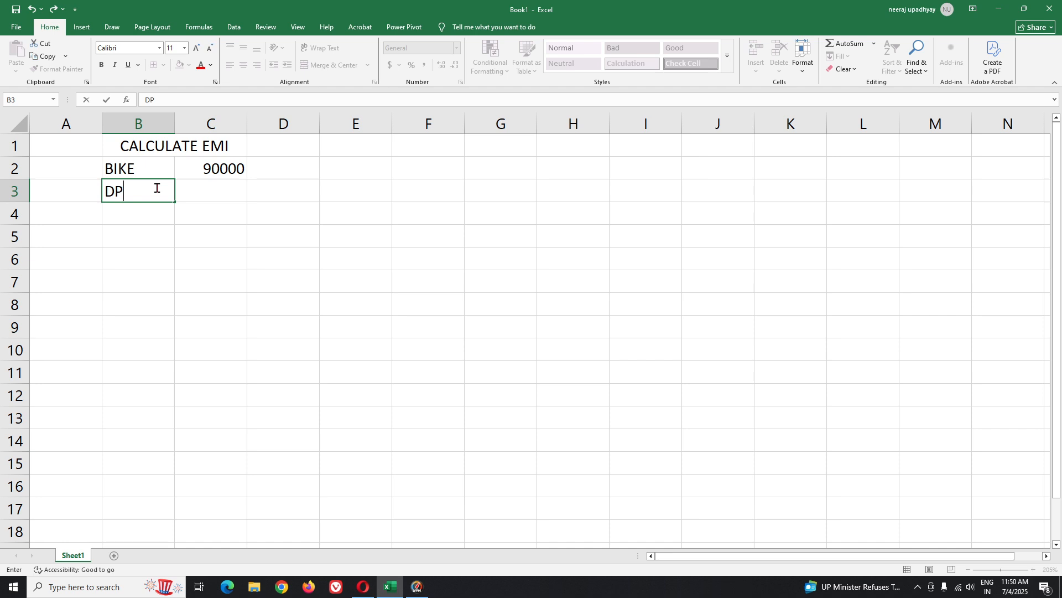
{"action": "key", "text": "Tab"}
{"action": "type", "text": "10"}
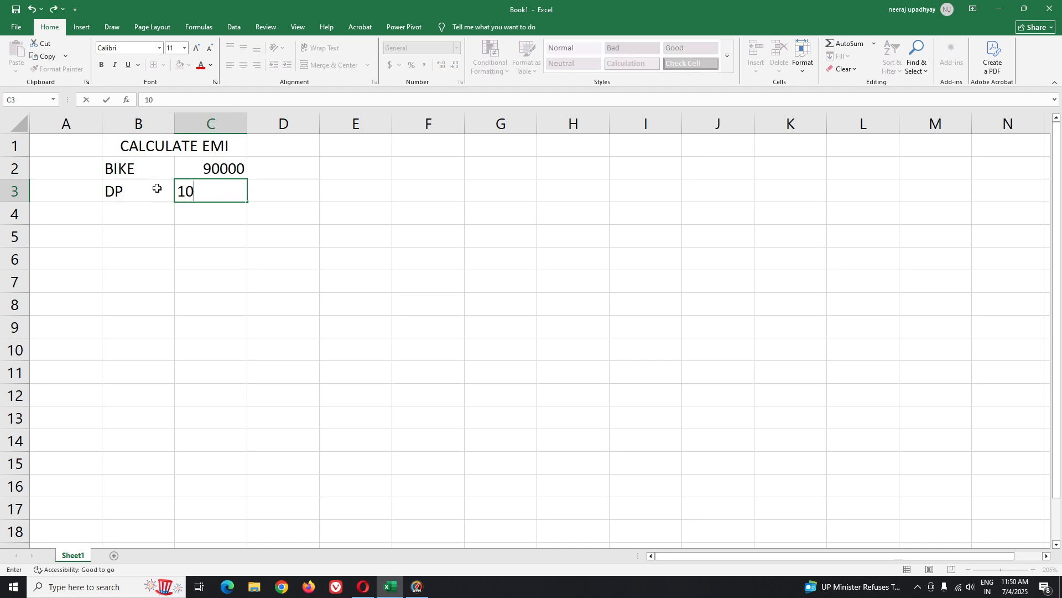
{"action": "type", "text": "000"}
{"action": "key", "text": "Return"}
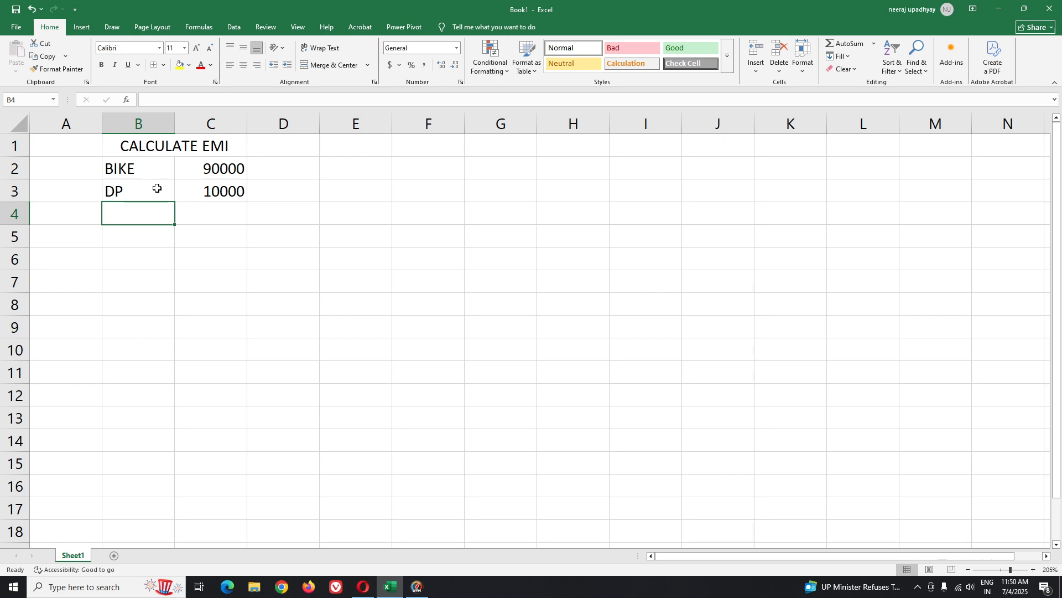
- Enter the label LOAN in cell B4
{"action": "type", "text": "LAO"}
{"action": "key", "text": "BackSpace"}
{"action": "key", "text": "BackSpace"}
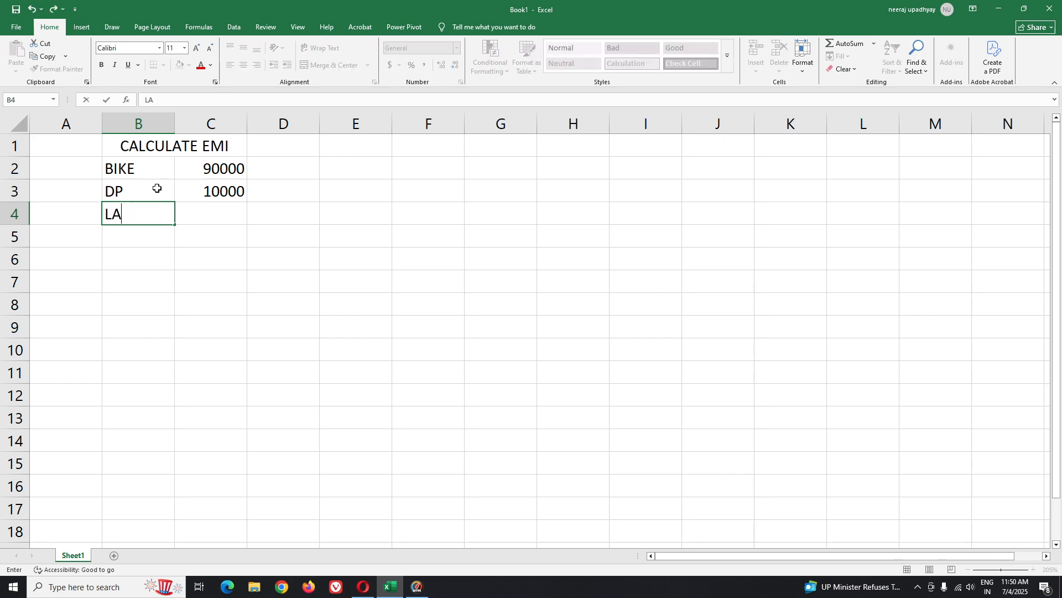
{"action": "type", "text": "OAN"}
{"action": "key", "text": "Tab"}
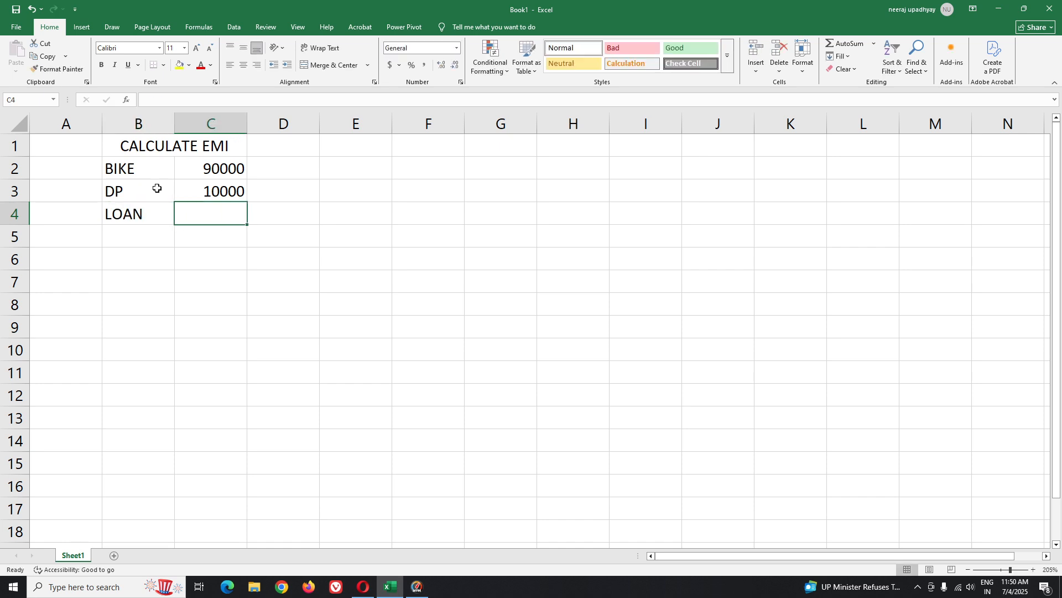
- Calculate the loan amount in C4 by subtracting the down payment from the bike price with =C2-C3
{"action": "type", "text": "="}
{"action": "left_click", "coordinate": [205, 165]}
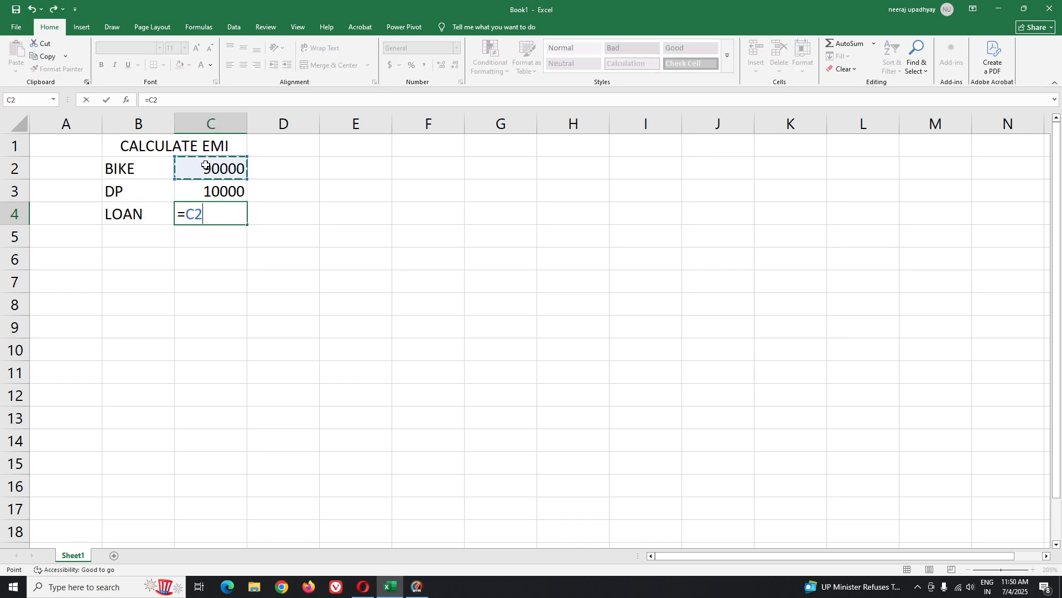
{"action": "type", "text": "-1000"}
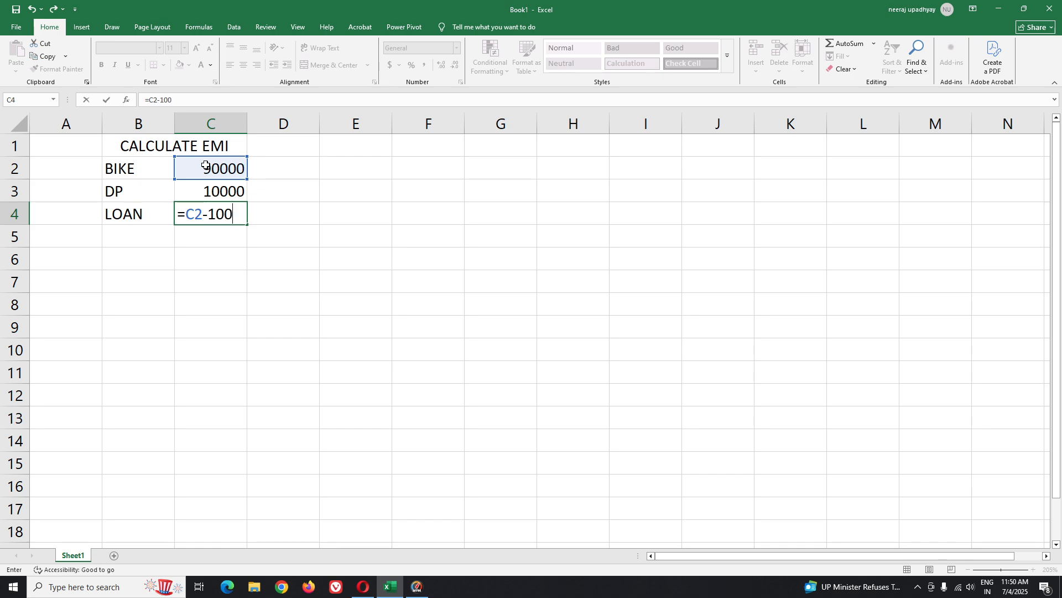
{"action": "key", "text": "BackSpace"}
{"action": "key", "text": "BackSpace"}
{"action": "key", "text": "BackSpace"}
{"action": "key", "text": "BackSpace"}
{"action": "key", "text": "BackSpace"}
{"action": "left_click", "coordinate": [219, 191]}
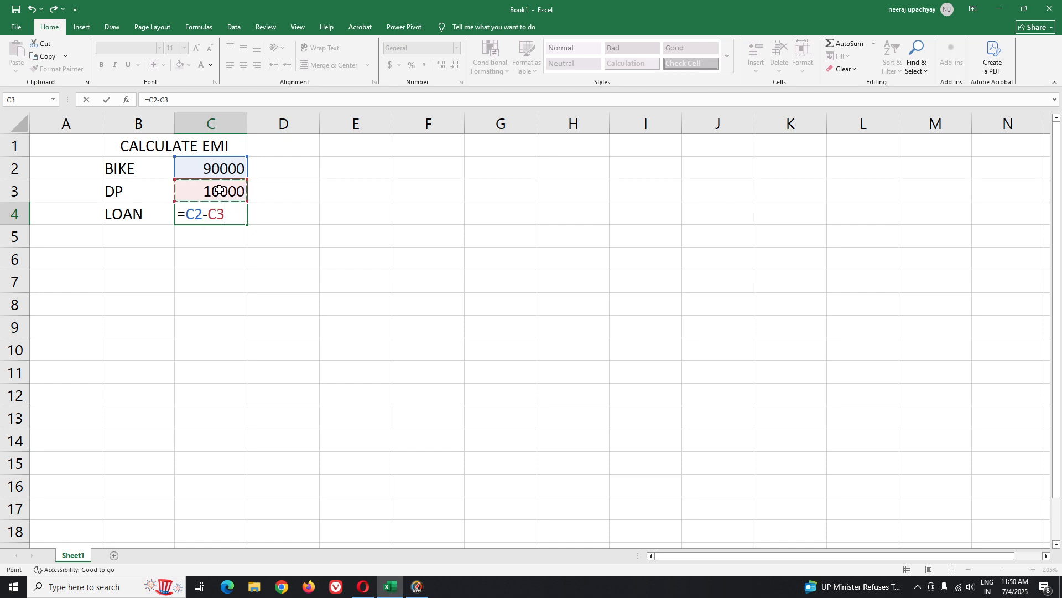
{"action": "key", "text": "Return"}
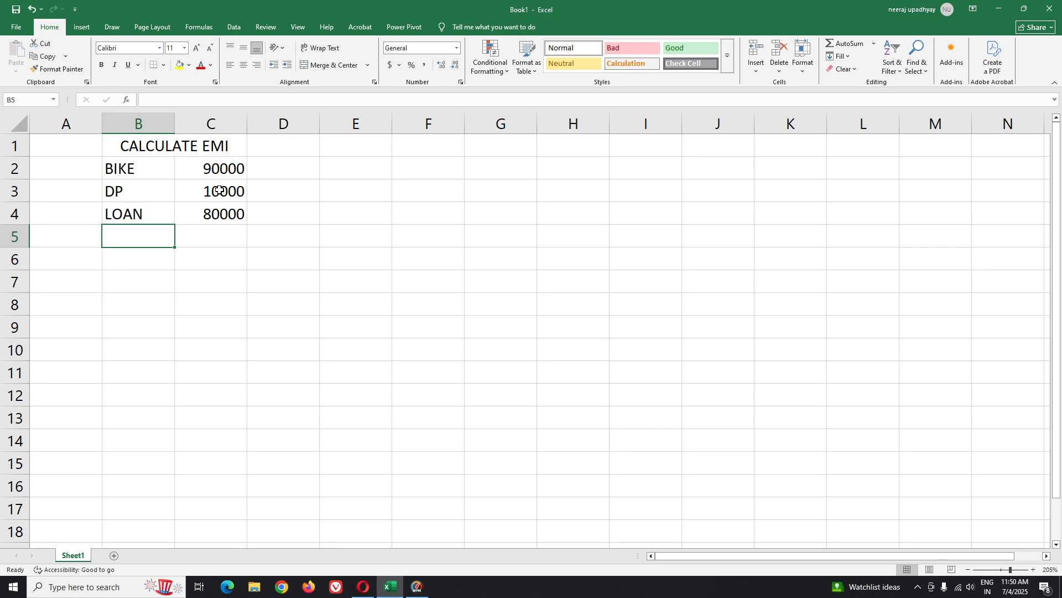
- Add a row with the label DURATION in B5 and 36 in C5, and widen column B to fit the label
{"action": "type", "text": "DURAE"}
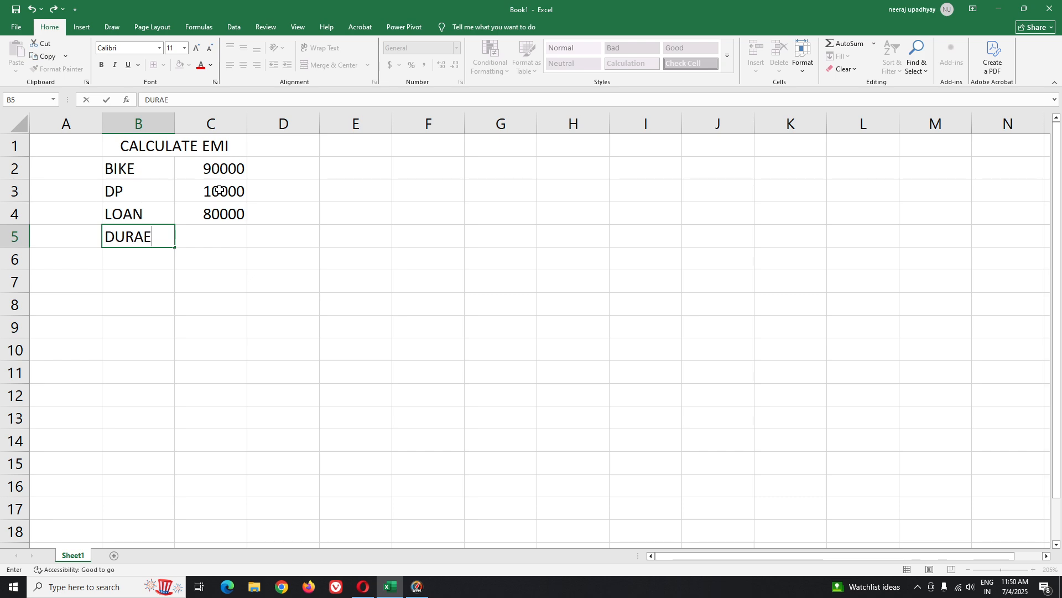
{"action": "key", "text": "BackSpace"}
{"action": "type", "text": "TION"}
{"action": "key", "text": "Tab"}
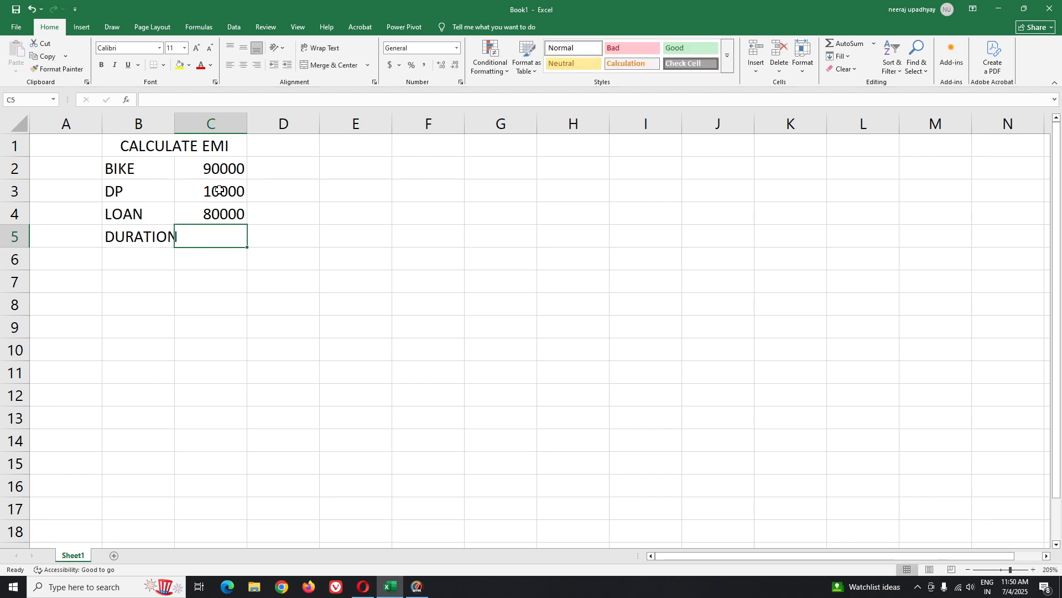
{"action": "type", "text": "36"}
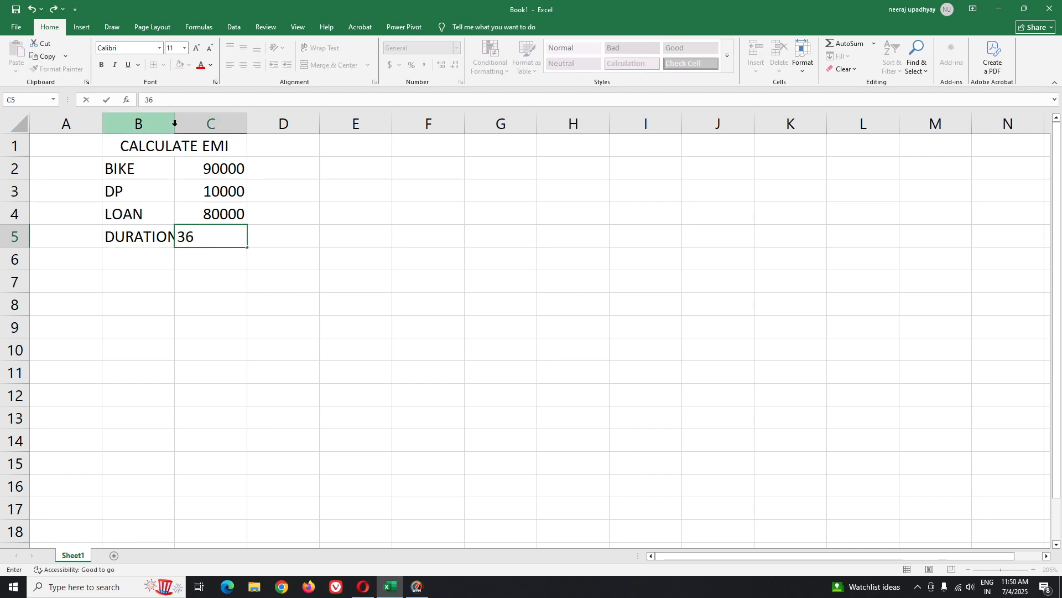
{"action": "left_click", "coordinate": [252, 166]}
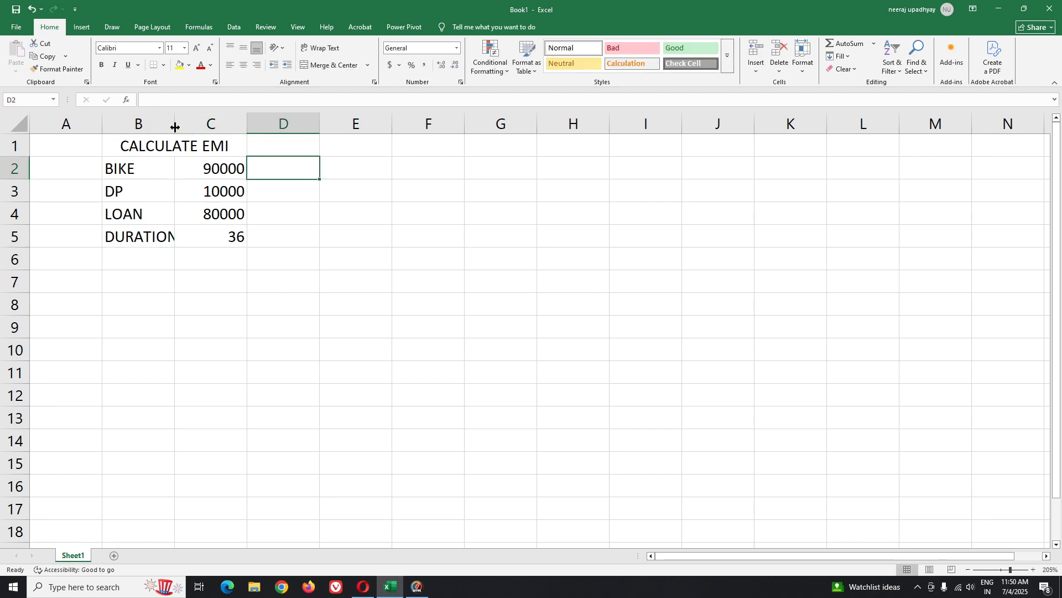
{"action": "left_click_drag", "start_coordinate": [175, 127], "coordinate": [184, 127]}
- Add an interest rate row with the label RATE % in B6 and 2% in C6
{"action": "left_click", "coordinate": [139, 259]}
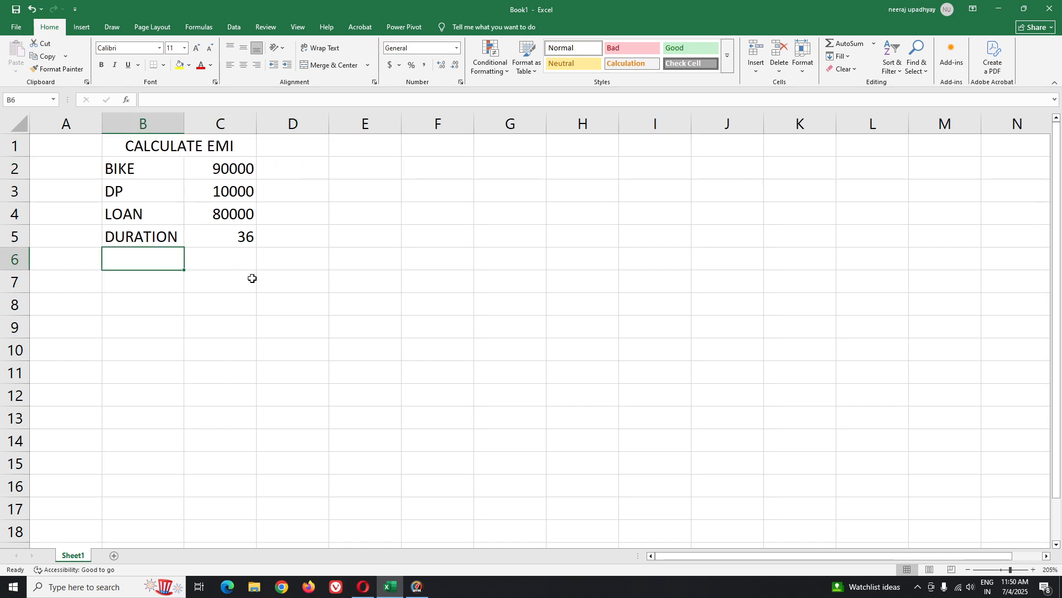
{"action": "type", "text": "RATE"}
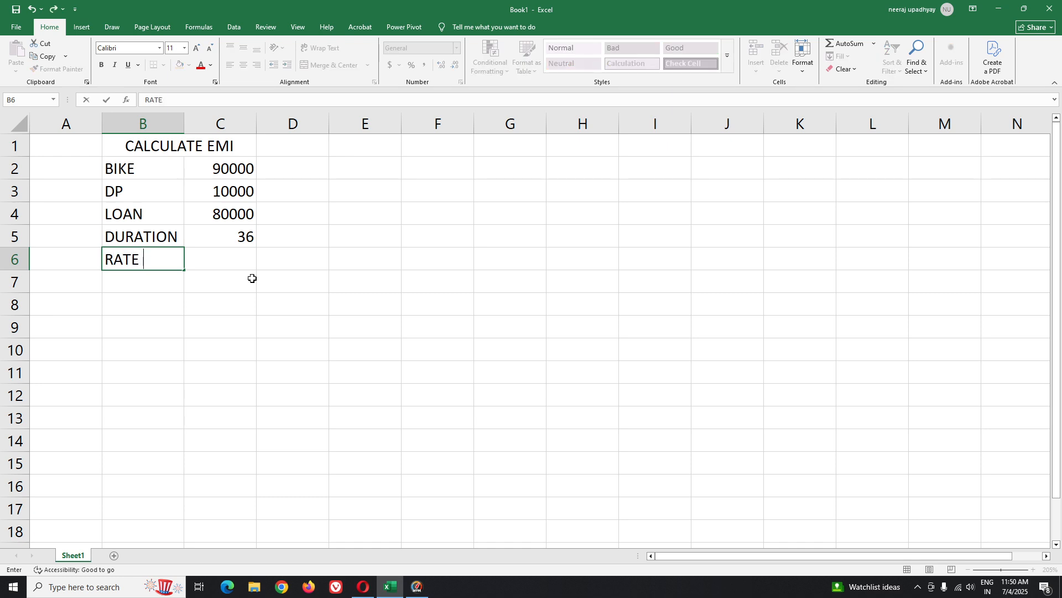
{"action": "type", "text": " %"}
{"action": "key", "text": "Tab"}
{"action": "type", "text": "3"}
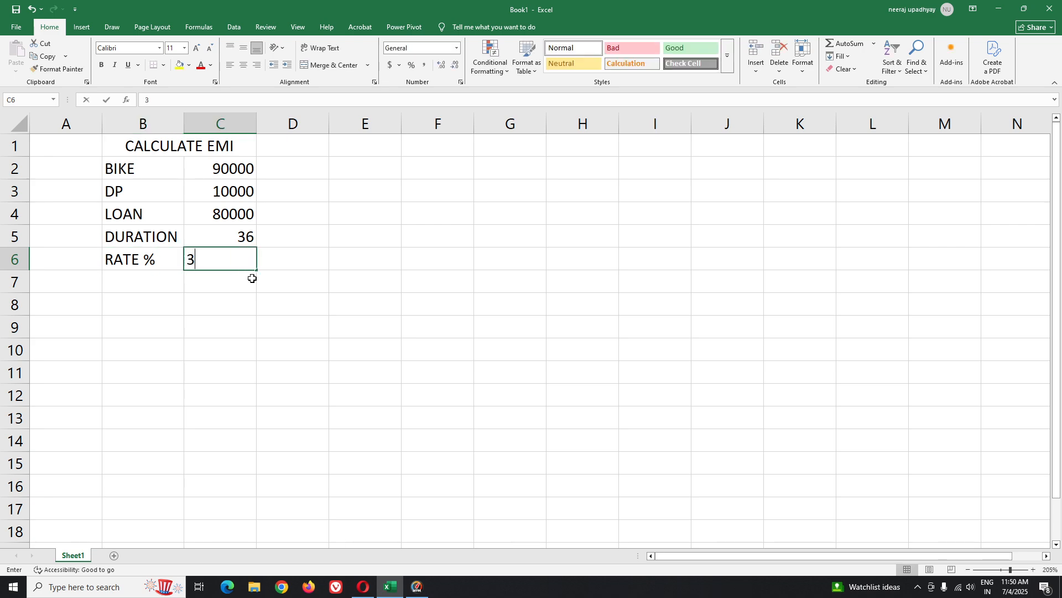
{"action": "type", "text": "%"}
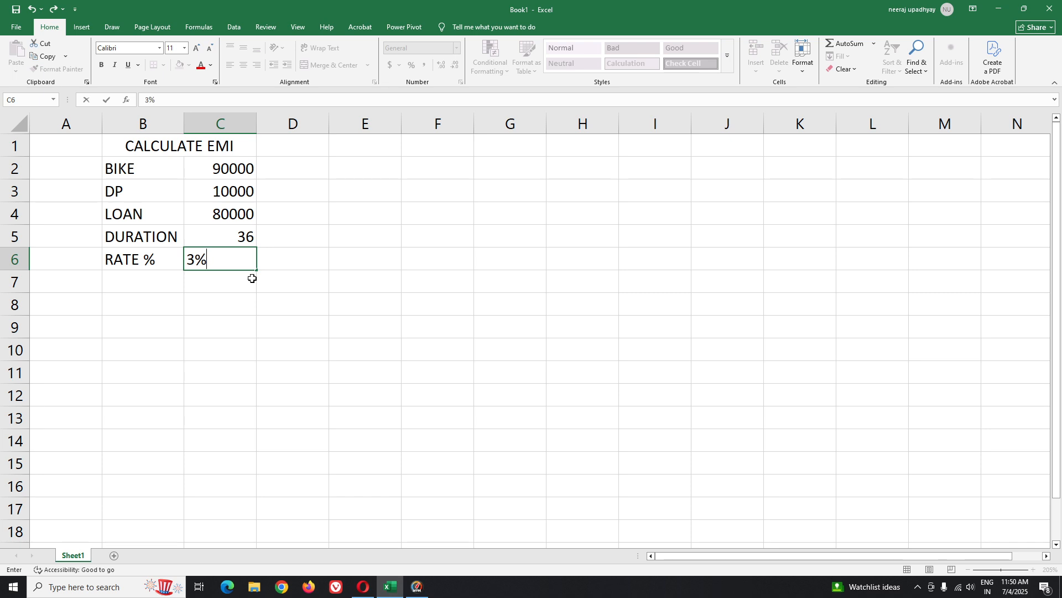
{"action": "type", "text": "\\\\\\"}
{"action": "key", "text": "BackSpace"}
{"action": "key", "text": "BackSpace"}
{"action": "key", "text": "BackSpace"}
{"action": "key", "text": "BackSpace"}
{"action": "key", "text": "BackSpace"}
{"action": "type", "text": "2"}
{"action": "type", "text": "@"}
{"action": "key", "text": "BackSpace"}
{"action": "type", "text": "%"}
{"action": "key", "text": "Return"}
- Enter the label EMI in cell B8, leaving row 7 blank
{"action": "left_click", "coordinate": [253, 278]}
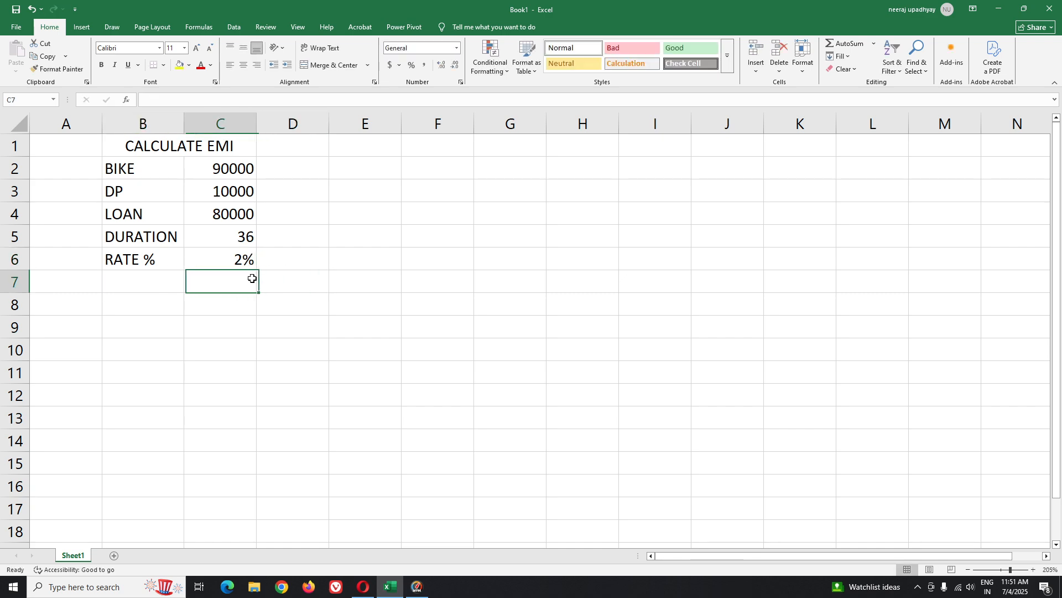
{"action": "key", "text": "Left"}
{"action": "key", "text": "Down"}
{"action": "type", "text": "emi"}
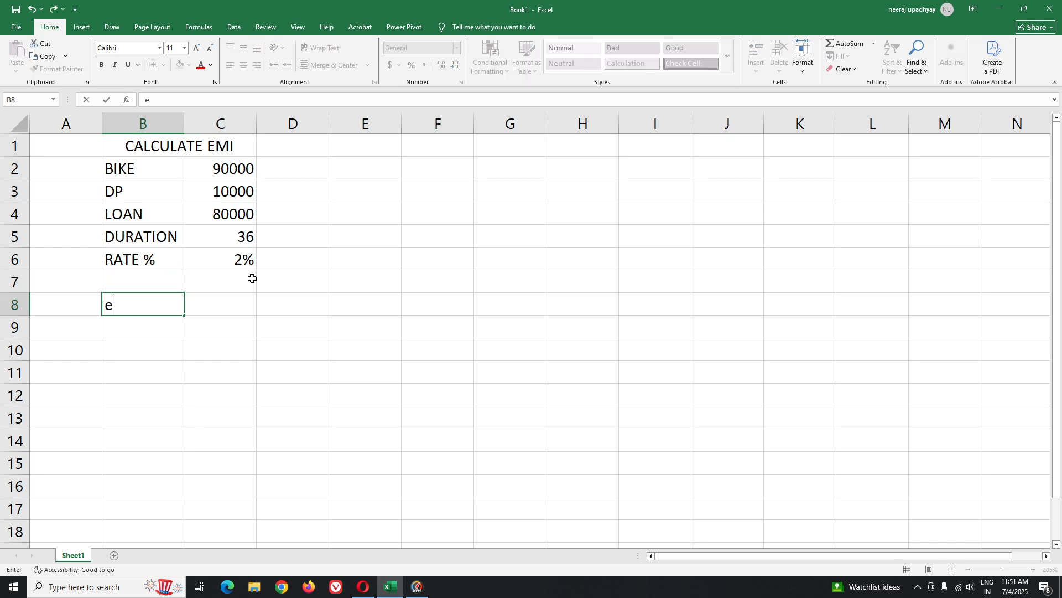
{"action": "key", "text": "BackSpace"}
{"action": "key", "text": "BackSpace"}
{"action": "key", "text": "BackSpace"}
{"action": "type", "text": "EMI"}
{"action": "key", "text": "Left"}
- Calculate the EMI in C8 with =PMT(C6,C5,C4), using the rate, the duration and the loan amount as arguments
{"action": "key", "text": "Right"}
{"action": "key", "text": "Right"}
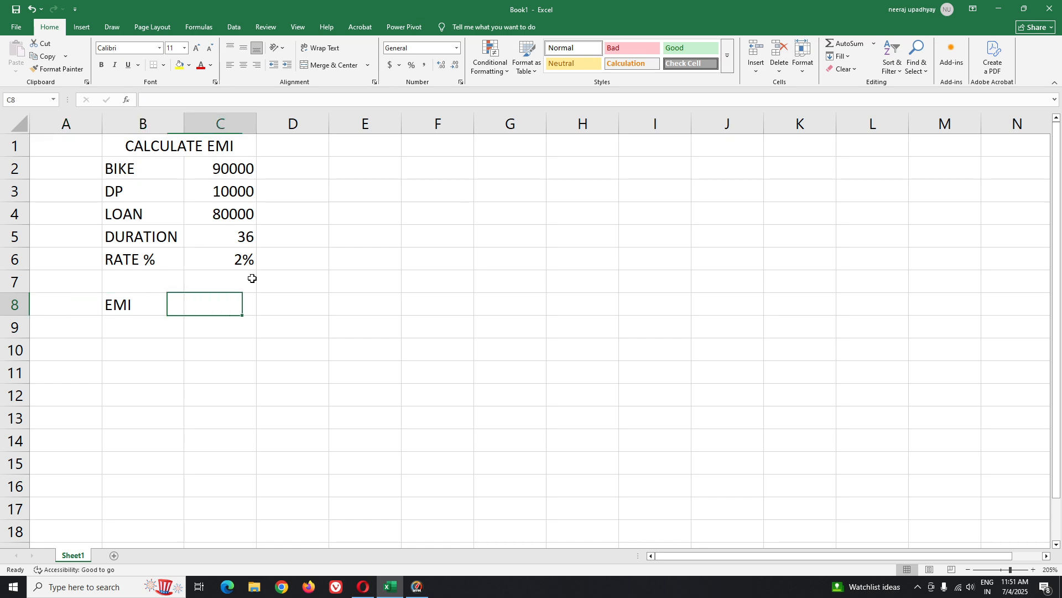
{"action": "type", "text": "="}
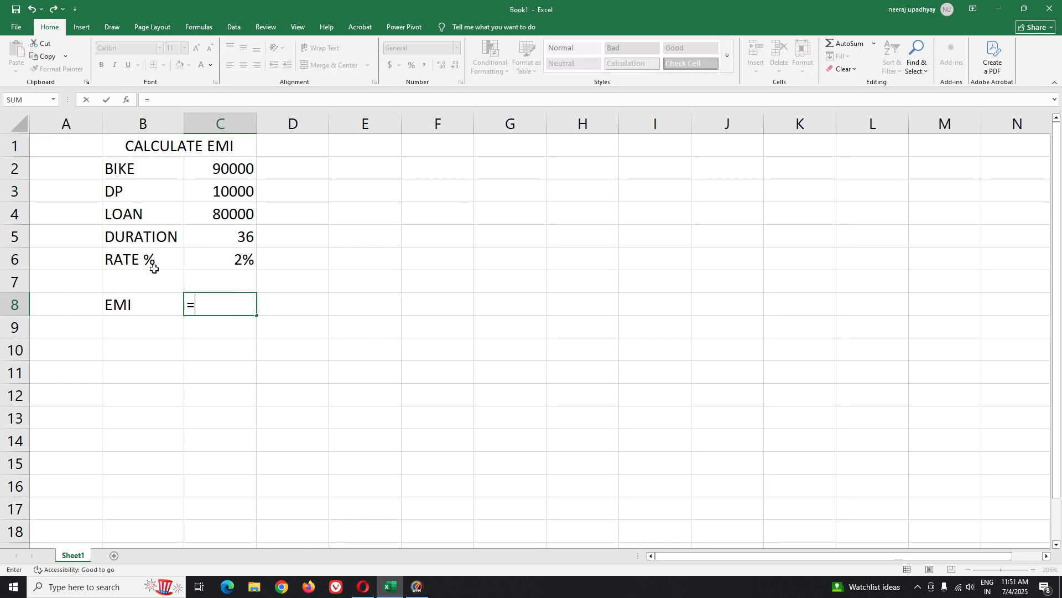
{"action": "key", "text": "BackSpace"}
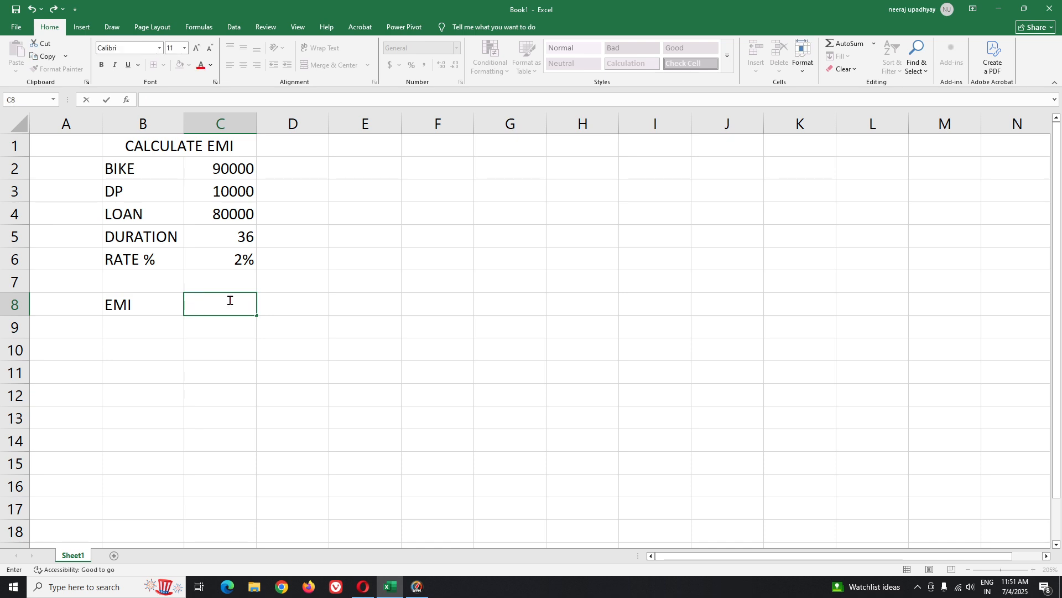
{"action": "type", "text": "=pmt"}
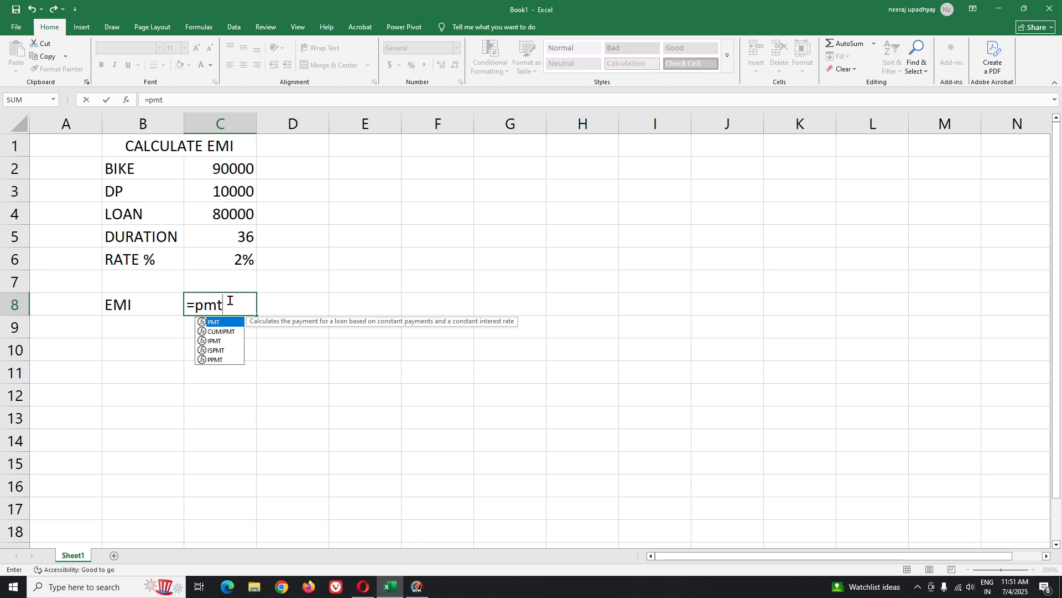
{"action": "key", "text": "Tab"}
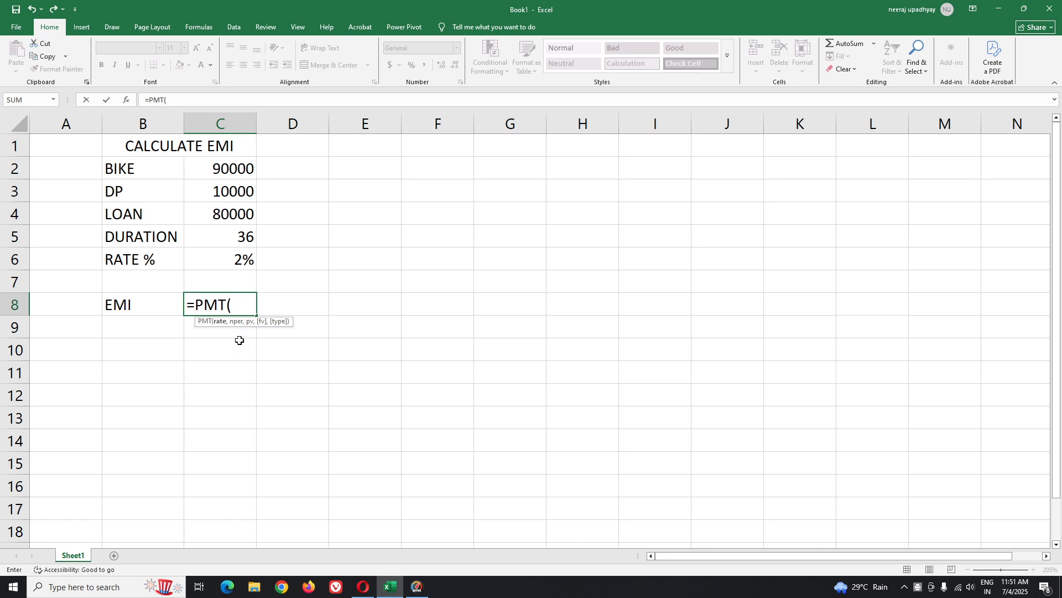
{"action": "left_click", "coordinate": [238, 265]}
{"action": "type", "text": ","}
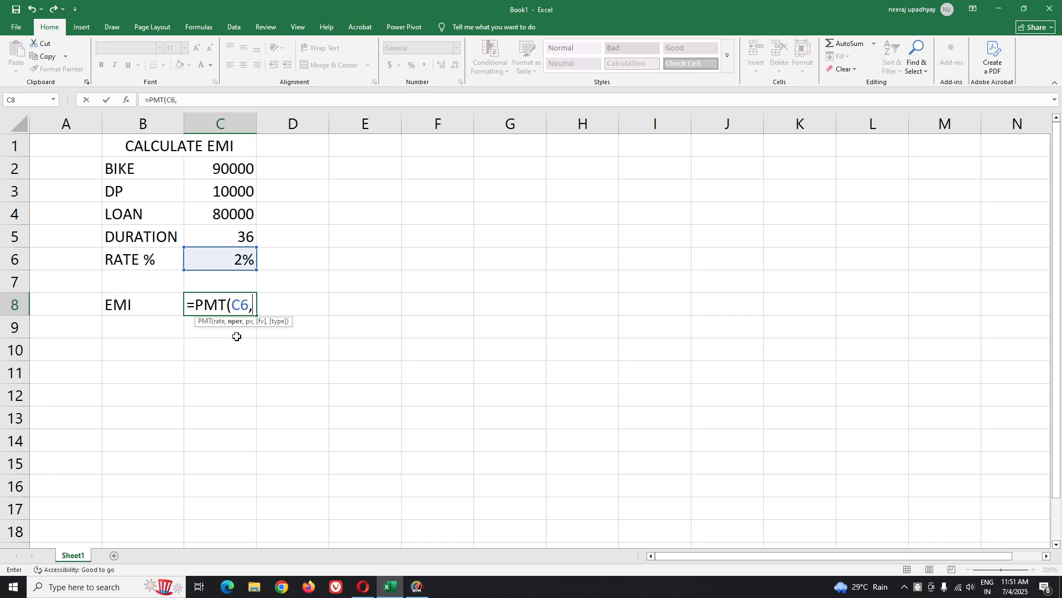
{"action": "left_click", "coordinate": [239, 239]}
{"action": "type", "text": ","}
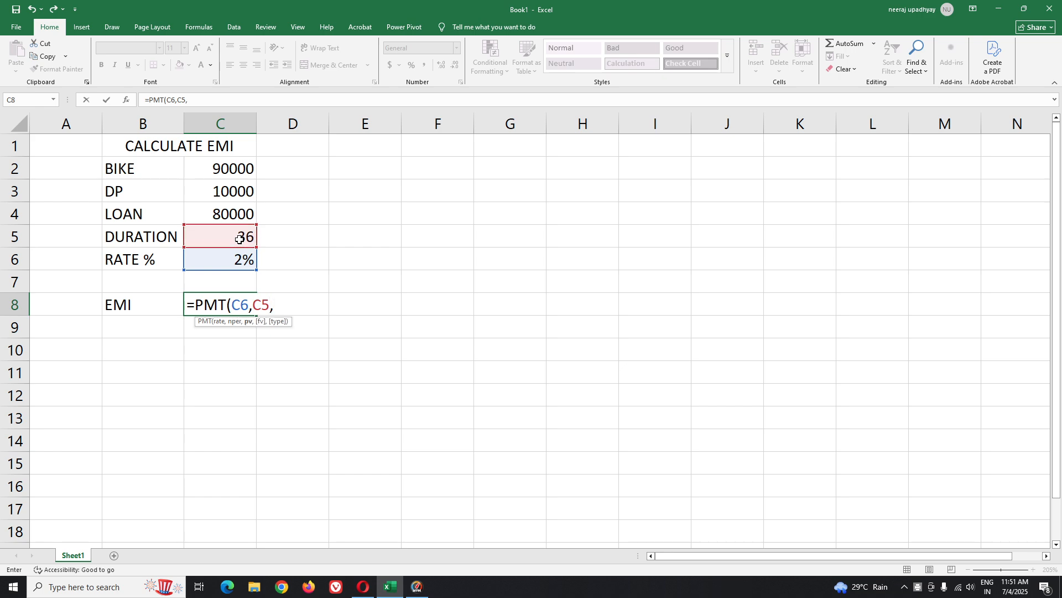
{"action": "key", "text": "Up"}
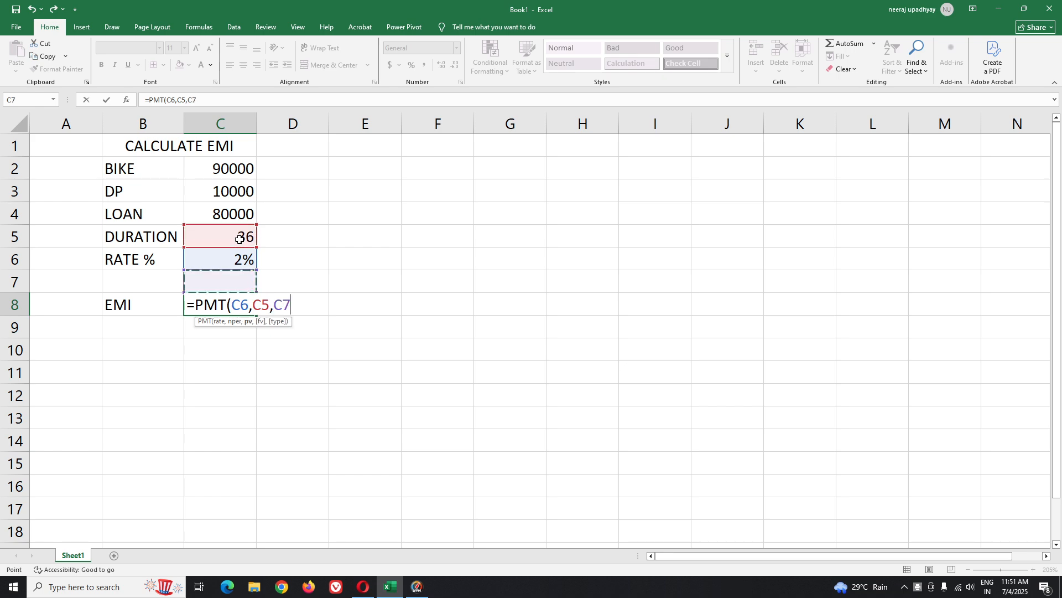
{"action": "key", "text": "BackSpace"}
{"action": "key", "text": "BackSpace"}
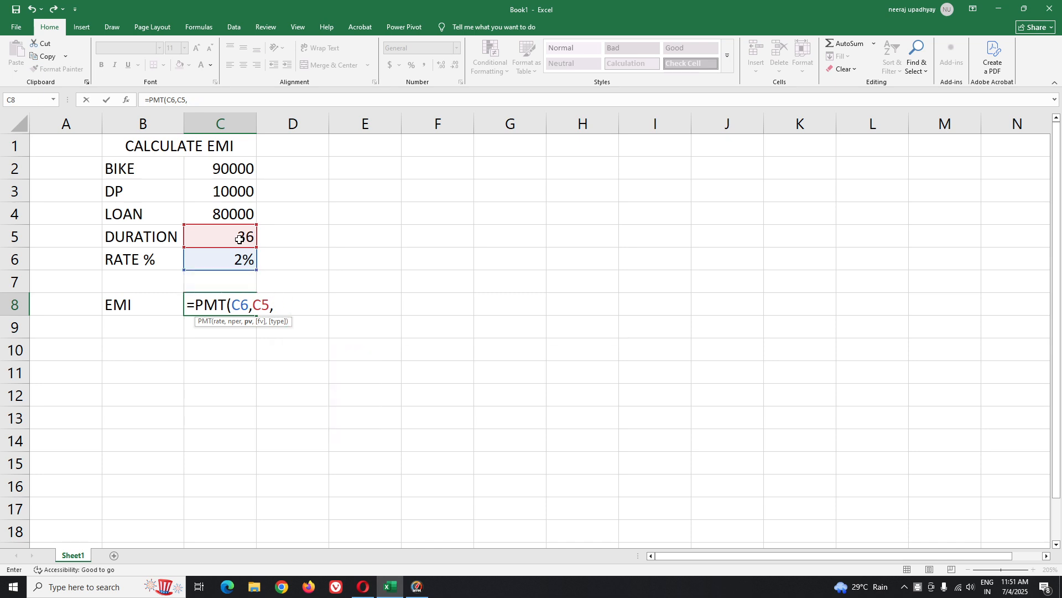
{"action": "left_click", "coordinate": [233, 214]}
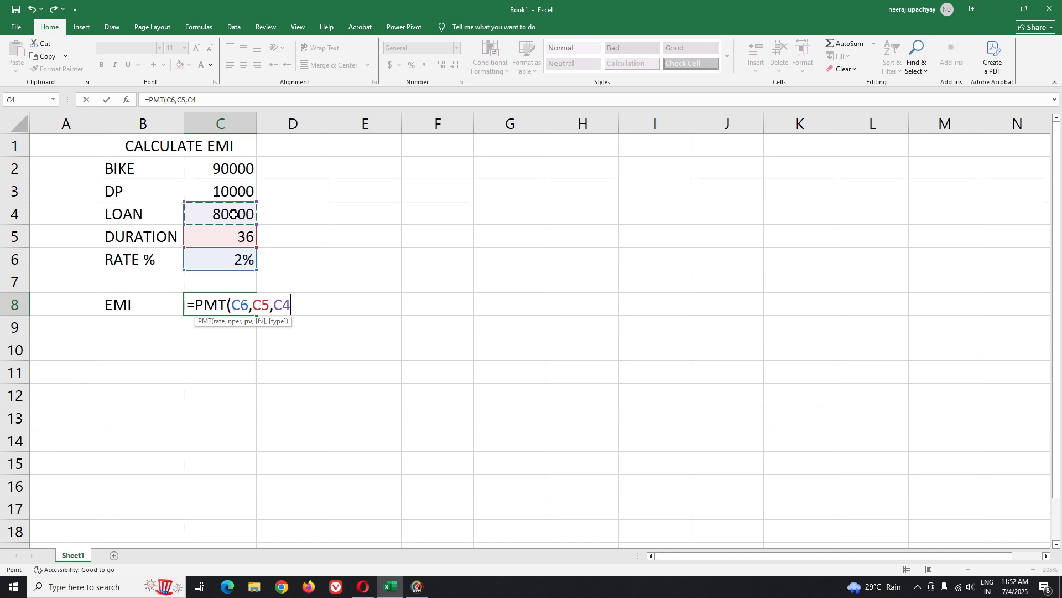
{"action": "key", "text": "Return"}
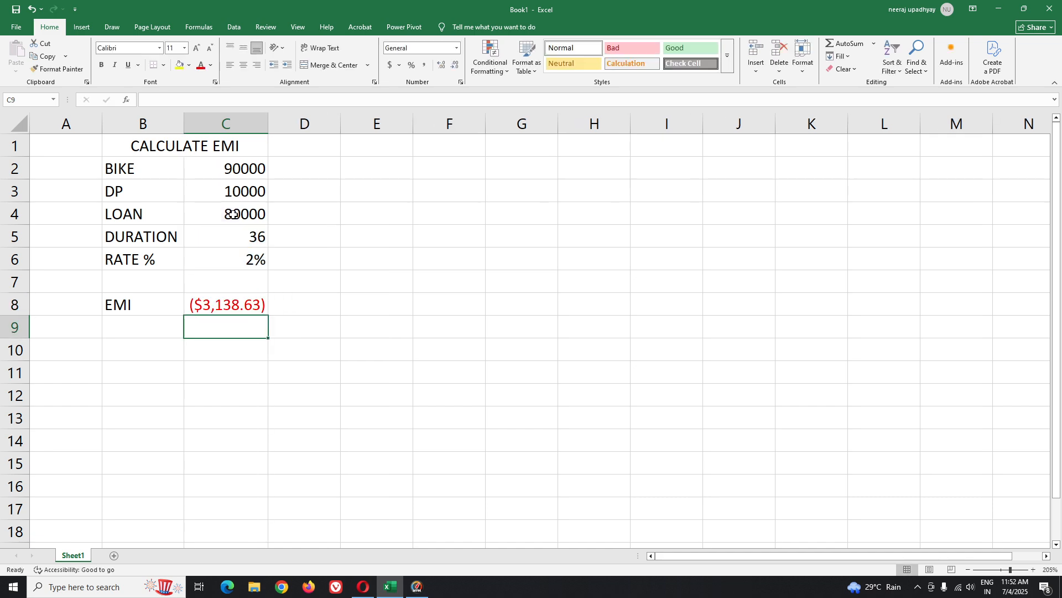
{"action": "key", "text": "Up"}
{"action": "key", "text": "Down"}
{"action": "key", "text": "Up"}
{"action": "key", "text": "Down"}
{"action": "key", "text": "Up"}
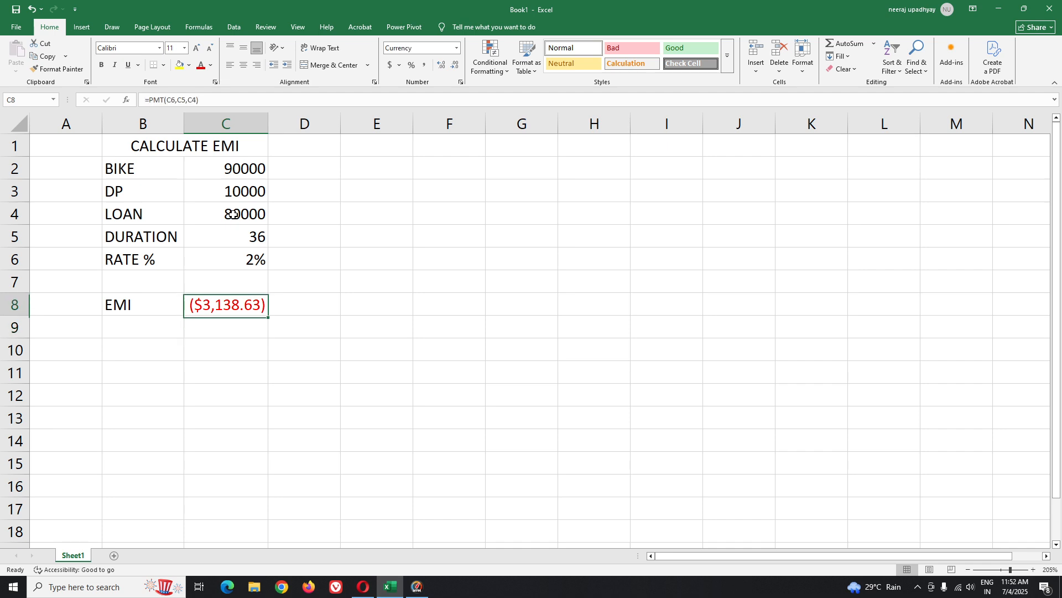
{"action": "key", "text": "Down"}
{"action": "key", "text": "Up"}
{"action": "key", "text": "Down"}
{"action": "key", "text": "Up"}
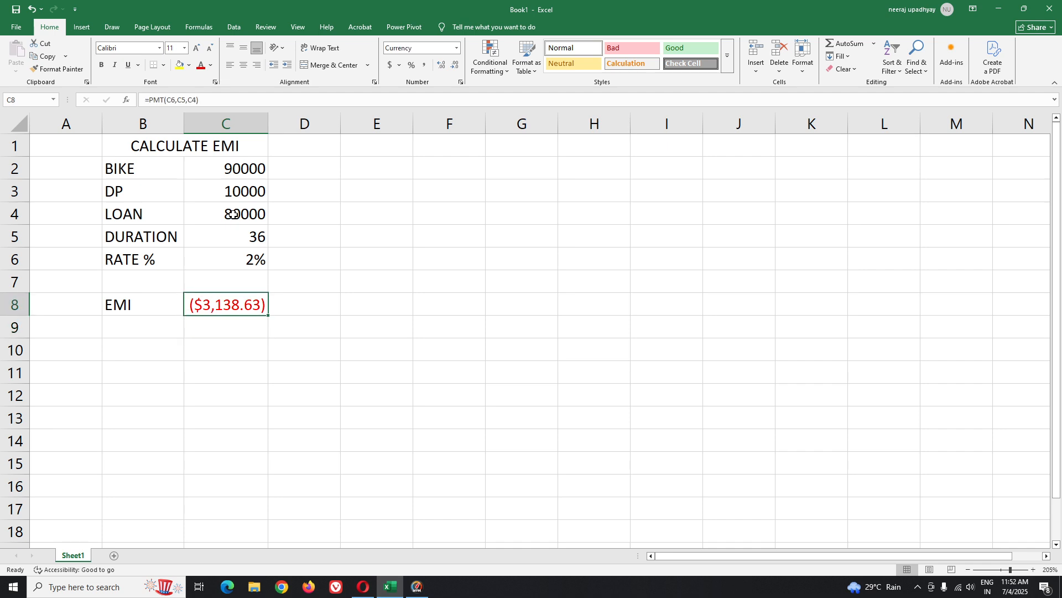
{"action": "key", "text": "Down"}
{"action": "key", "text": "Up"}
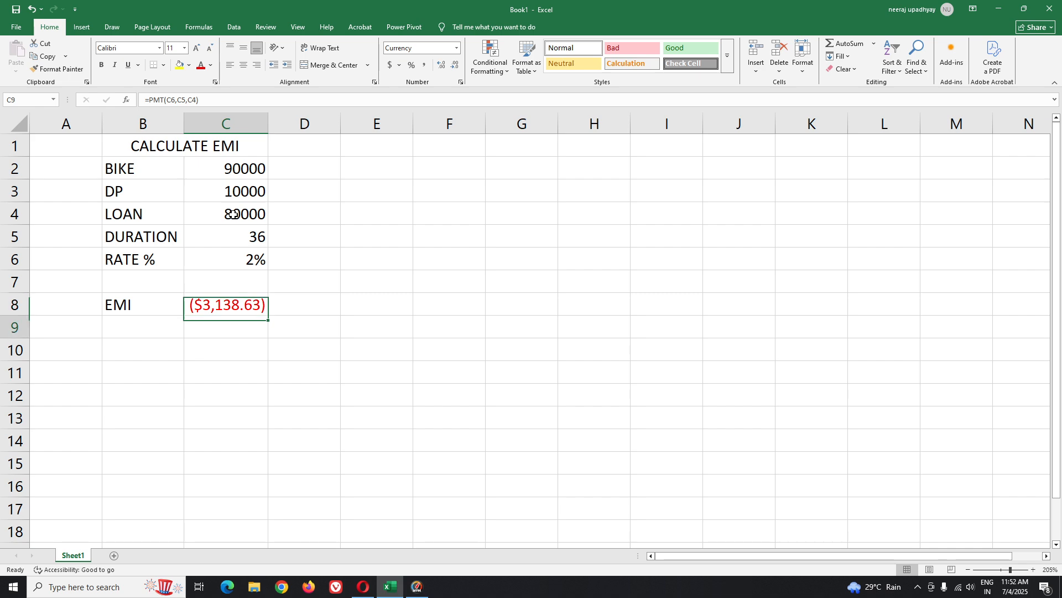
{"action": "key", "text": "Down"}
{"action": "key", "text": "Up"}
{"action": "key", "text": "Up"}
{"action": "key", "text": "Down"}
{"action": "key", "text": "Down"}
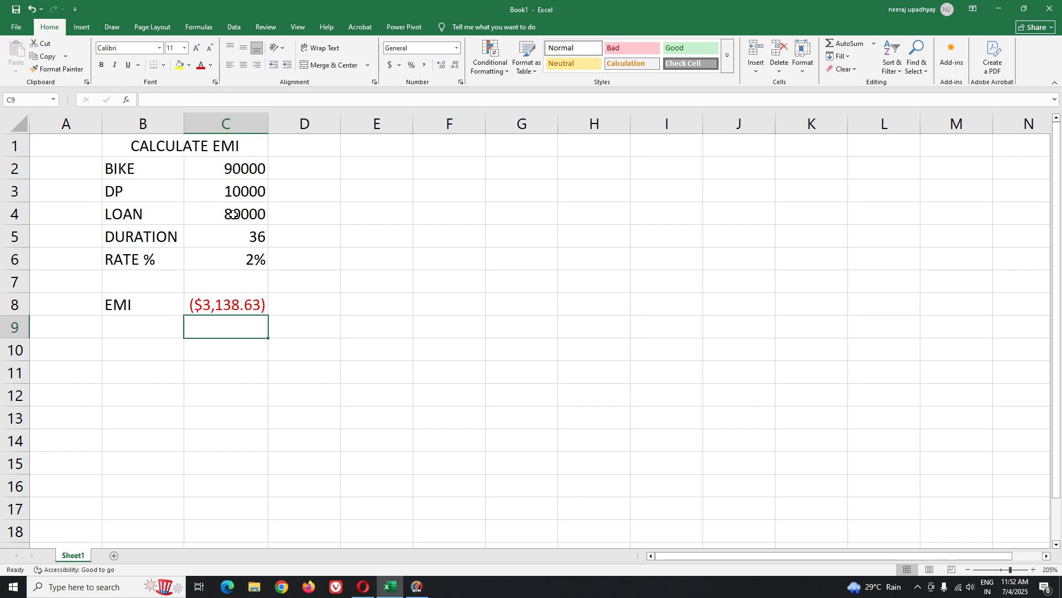
{"action": "key", "text": "Up"}
{"action": "key", "text": "Down"}
{"action": "key", "text": "Up"}
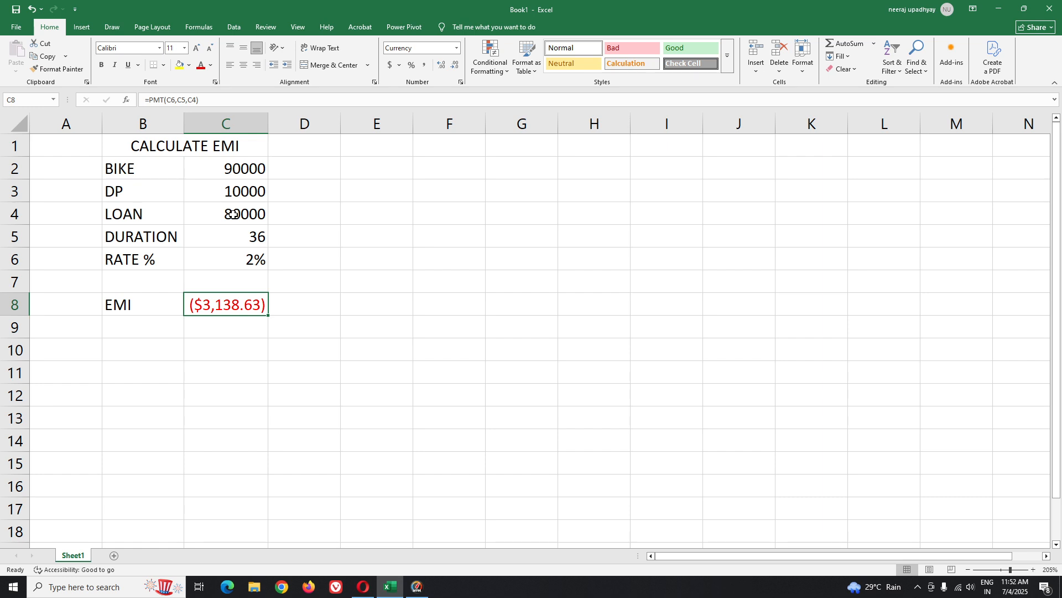
{"action": "key", "text": "Up"}
{"action": "key", "text": "Down"}
{"action": "key", "text": "Down"}
{"action": "key", "text": "Up"}
{"action": "key", "text": "Down"}
{"action": "key", "text": "Up"}
{"action": "key", "text": "Down"}
{"action": "key", "text": "Up"}
{"action": "left_click", "coordinate": [222, 337]}
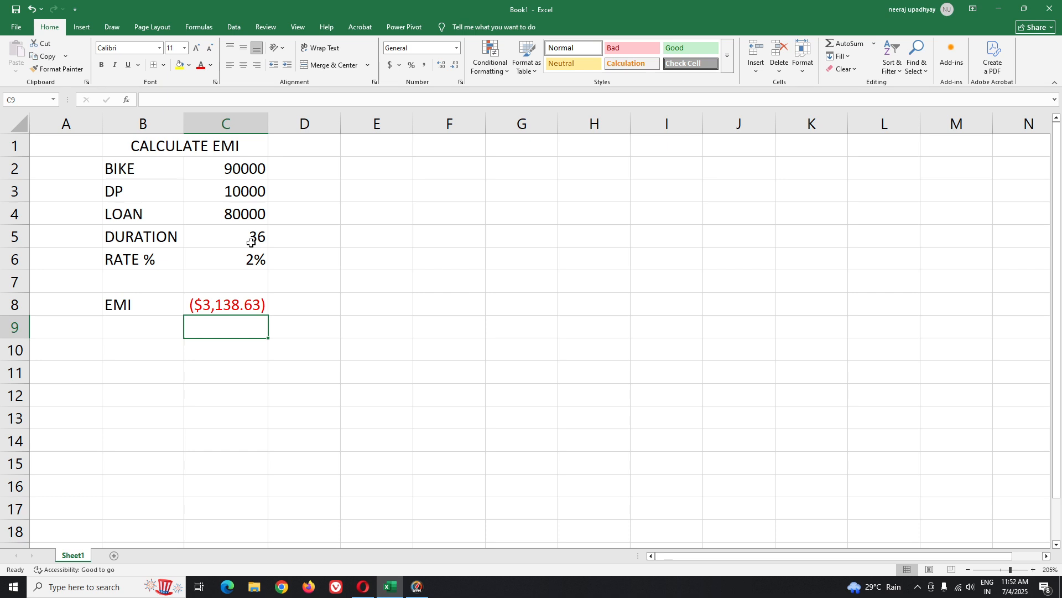
{"action": "left_click", "coordinate": [161, 308]}
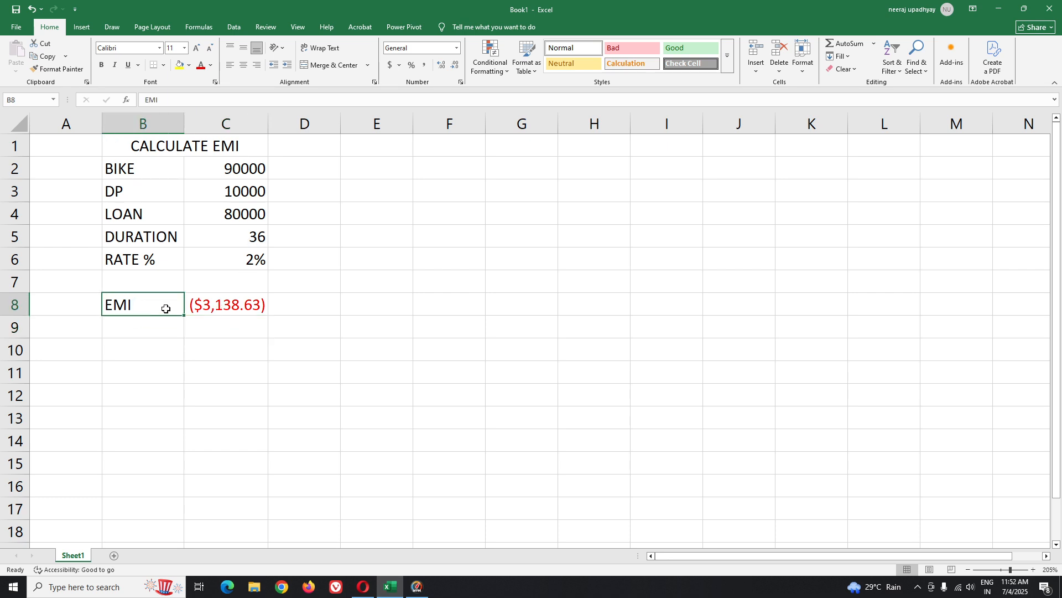
{"action": "left_click", "coordinate": [211, 306]}
{"action": "left_click", "coordinate": [161, 306]}
{"action": "left_click", "coordinate": [210, 305]}
{"action": "left_click", "coordinate": [133, 305]}
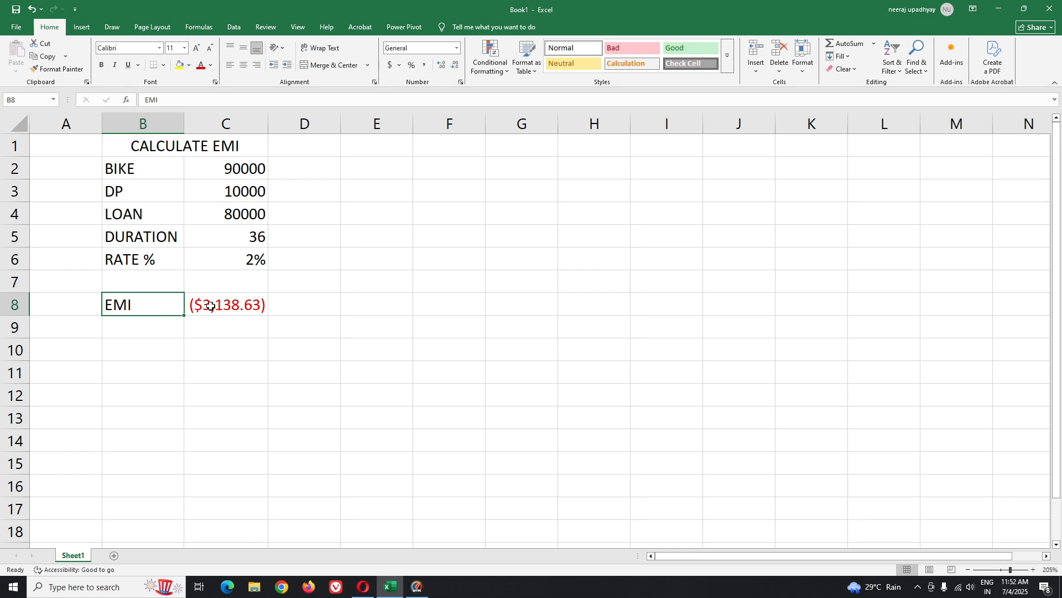
{"action": "left_click", "coordinate": [242, 304]}
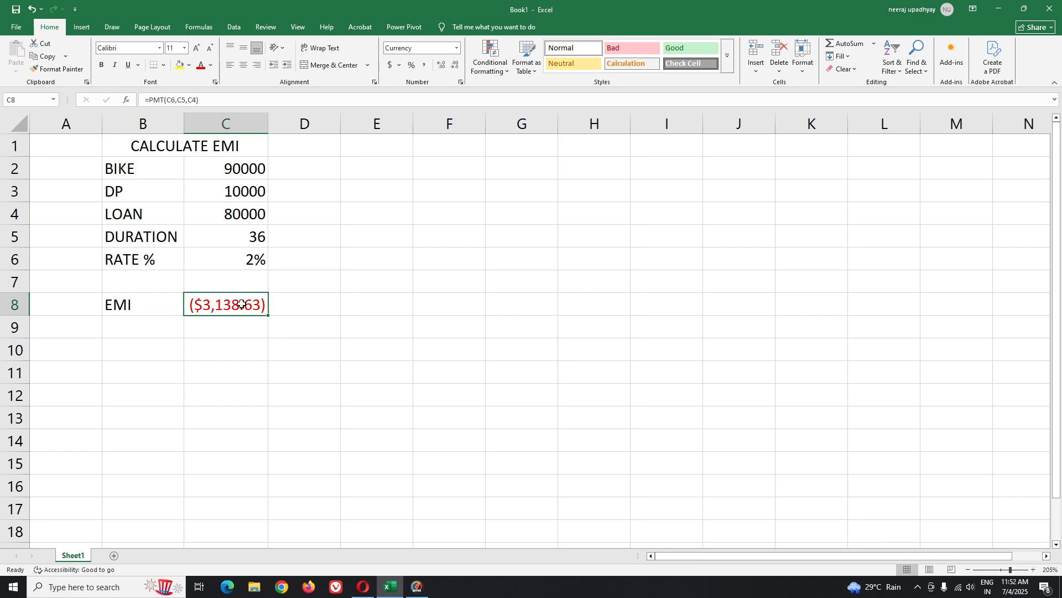
{"action": "left_click", "coordinate": [116, 305]}
{"action": "left_click", "coordinate": [238, 304]}
{"action": "left_click", "coordinate": [144, 304]}
{"action": "left_click", "coordinate": [231, 303]}
{"action": "left_click", "coordinate": [149, 303]}
{"action": "left_click", "coordinate": [221, 299]}
{"action": "left_click", "coordinate": [132, 305]}
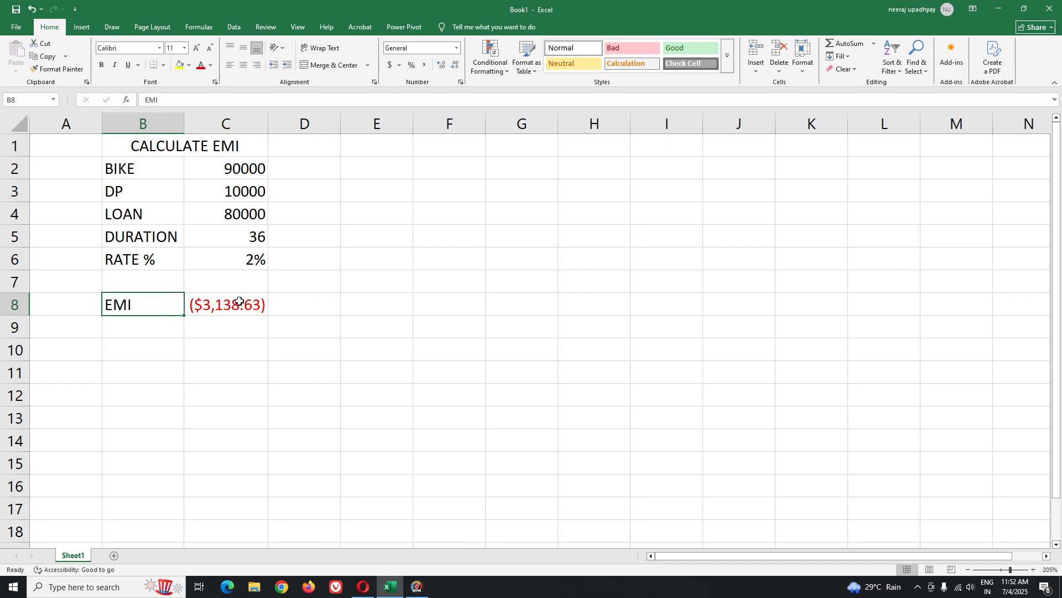
{"action": "left_click", "coordinate": [218, 301]}
{"action": "left_click", "coordinate": [171, 301]}
{"action": "left_click", "coordinate": [221, 300]}
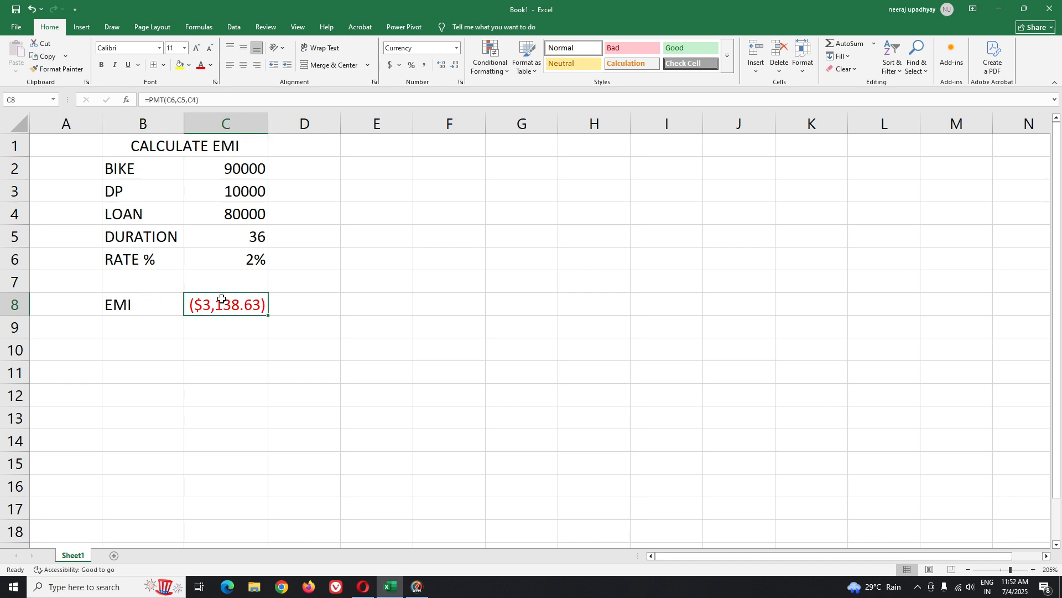
{"action": "left_click", "coordinate": [136, 305]}
{"action": "left_click", "coordinate": [213, 305]}
{"action": "left_click", "coordinate": [238, 347]}
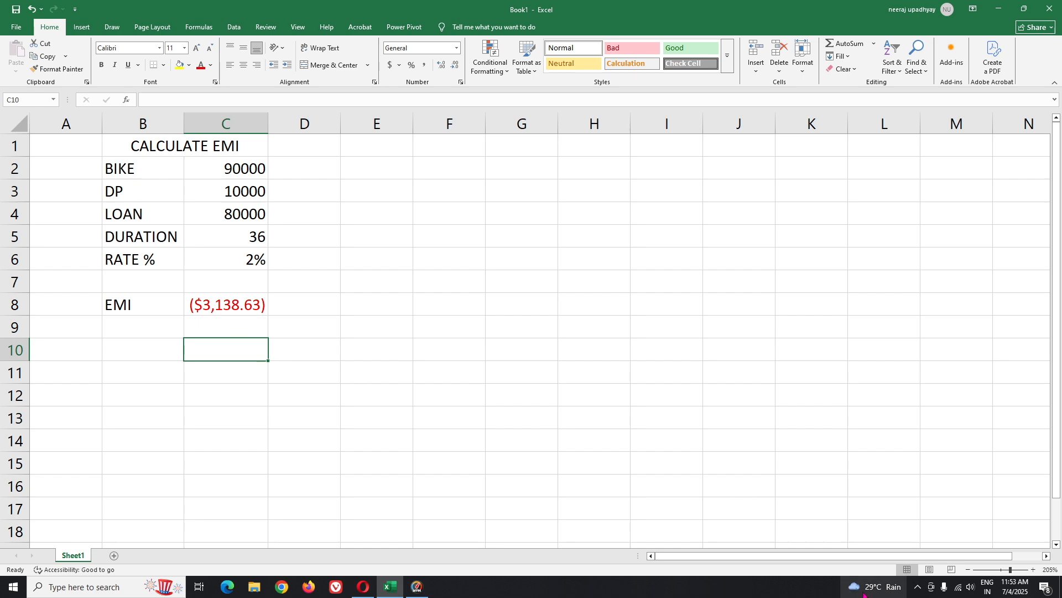
{"action": "left_click", "coordinate": [908, 586]}
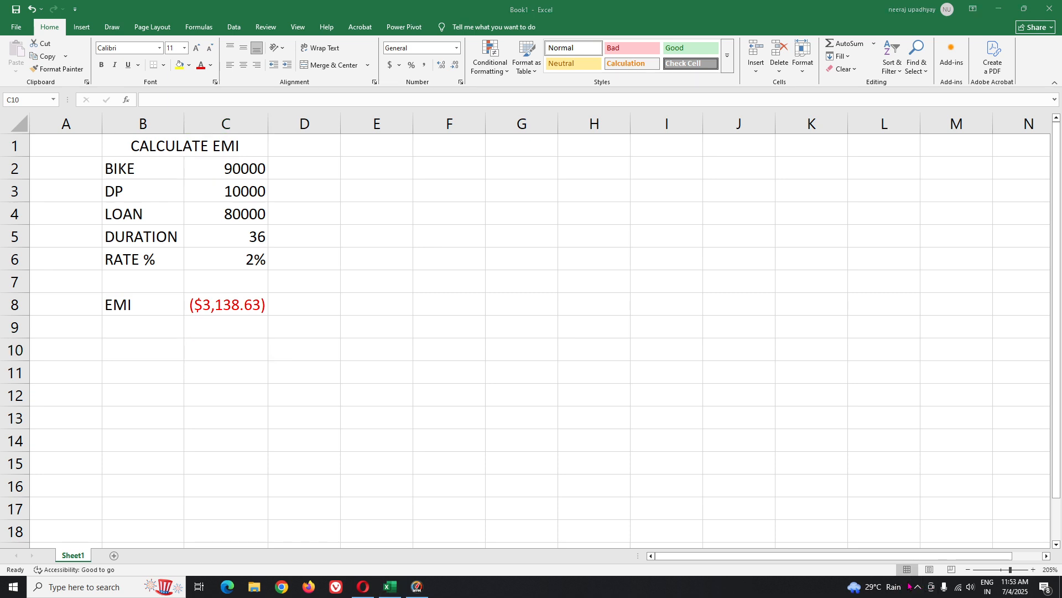
{"action": "left_click", "coordinate": [918, 587]}
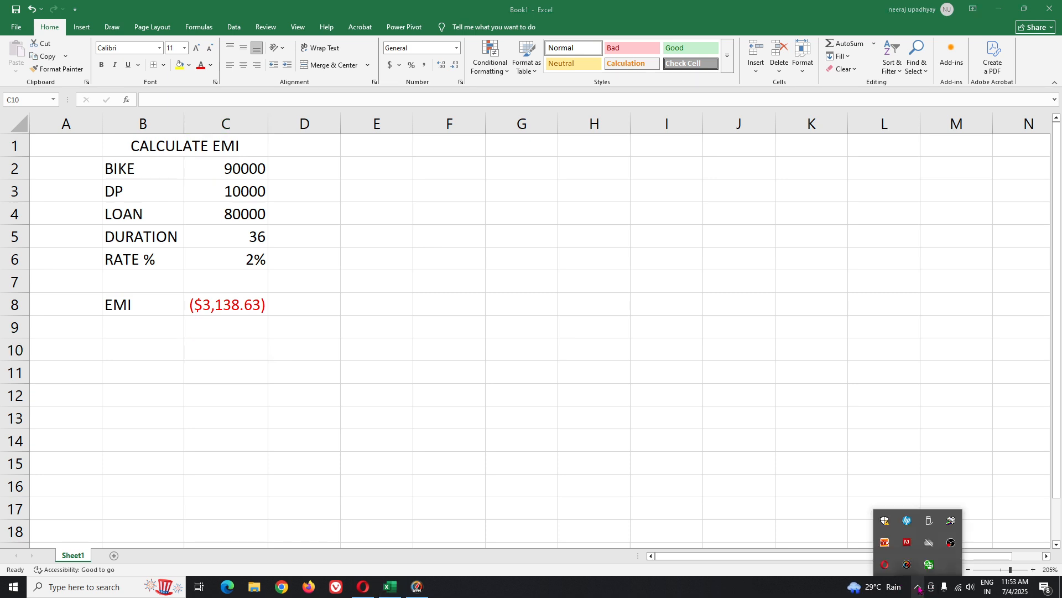